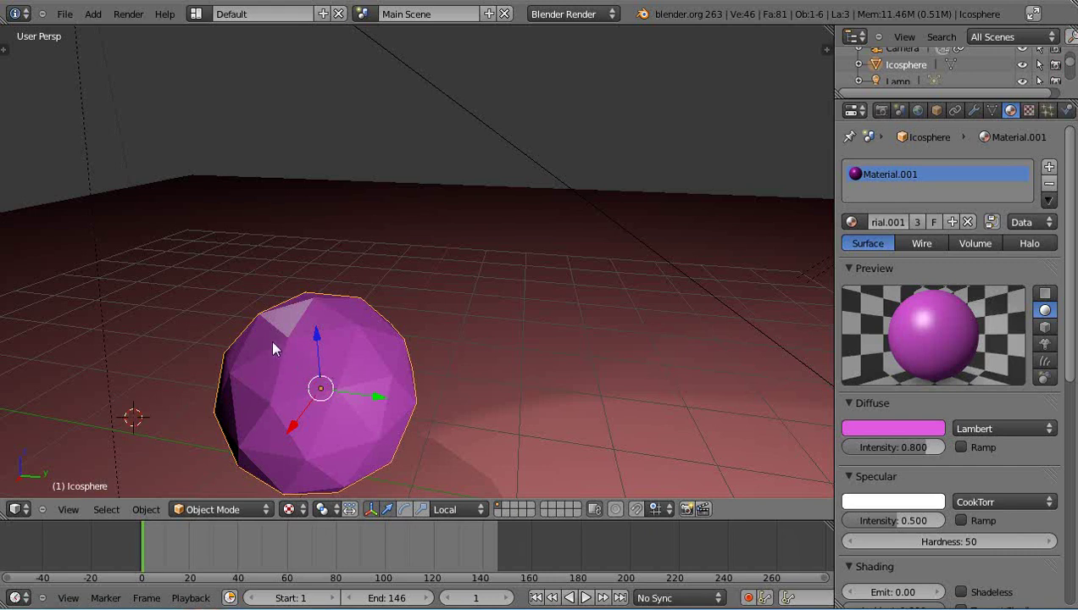
# - Zoom the viewport in and out around the purple icosphere
pyautogui.scroll(-4, 354, 357)
pyautogui.scroll(2, 353, 356)
pyautogui.scroll(2, 405, 355)
pyautogui.scroll(-1, 405, 356)
pyautogui.scroll(1, 405, 356)
pyautogui.scroll(-3, 403, 357)
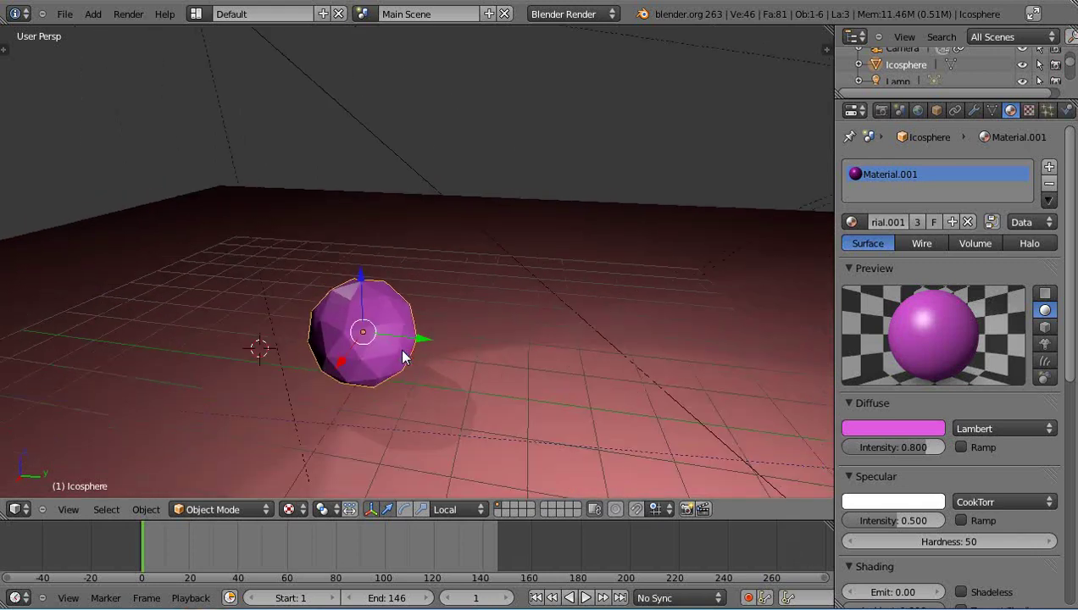
pyautogui.scroll(2, 379, 348)
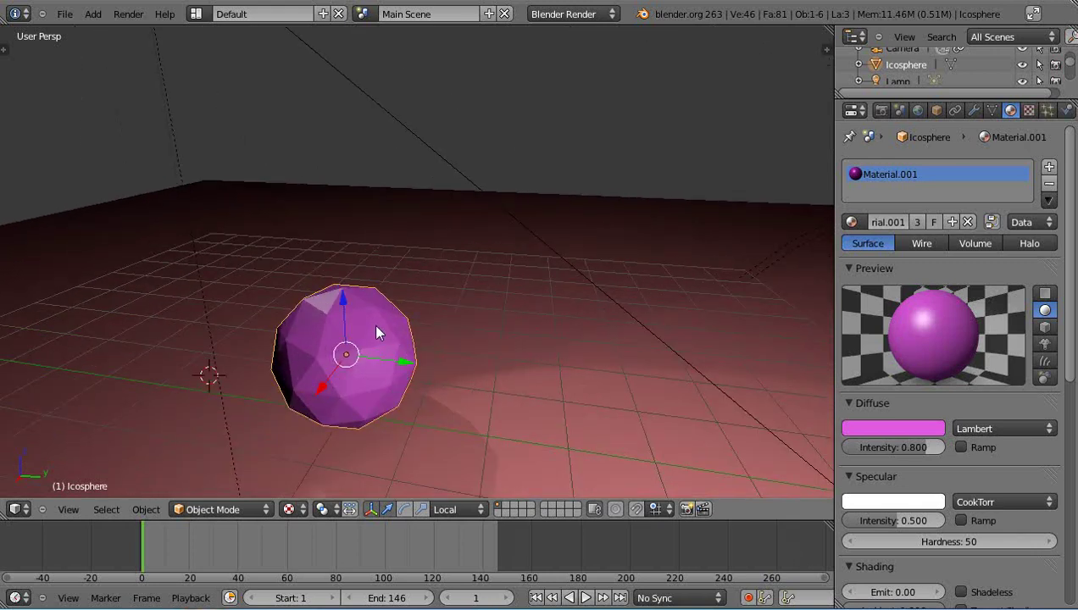
pyautogui.scroll(4, 373, 344)
pyautogui.scroll(-4, 175, 366)
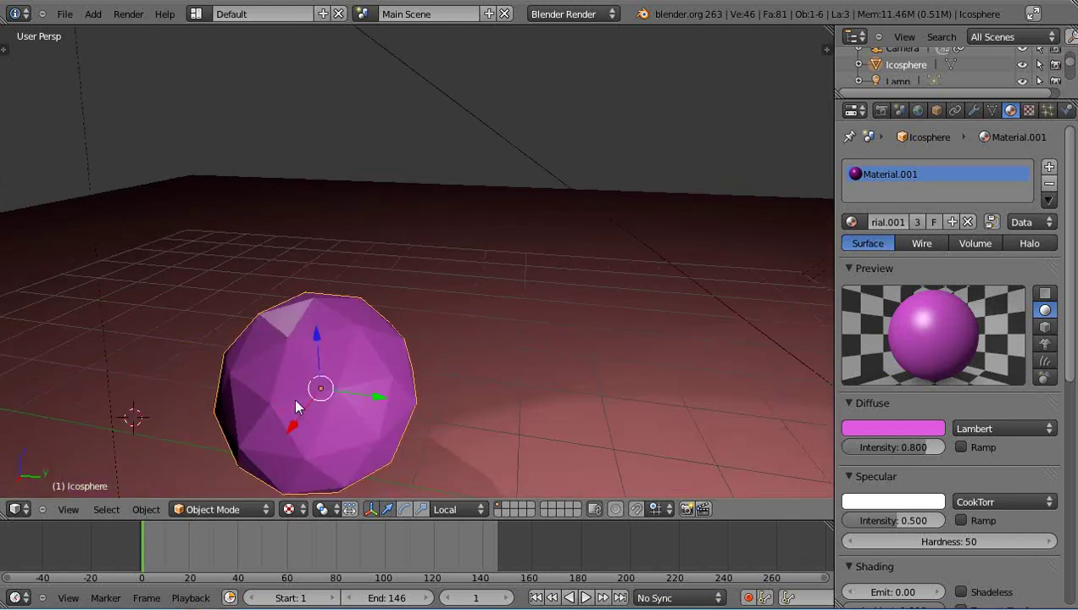
# - Delete the icosphere and add a new cube, moving it farther back on the floor
pyautogui.press('x')
pyautogui.click(411, 387)
pyautogui.hotkey('shift', 'a')
pyautogui.moveTo(409, 383)
pyautogui.moveTo(398, 364)
pyautogui.click(458, 379)
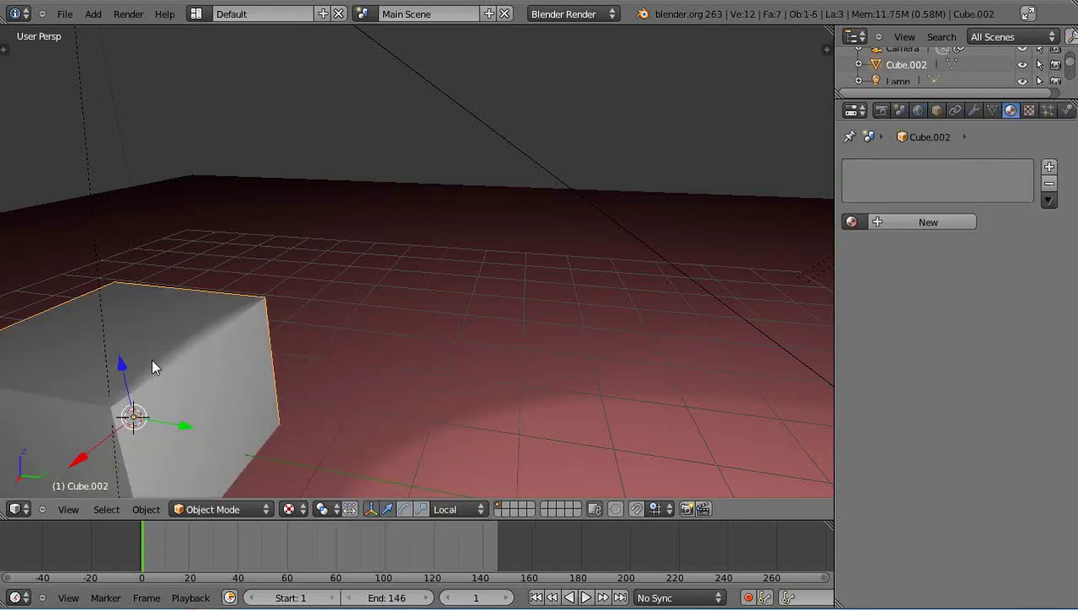
pyautogui.press('g')
pyautogui.click(281, 353)
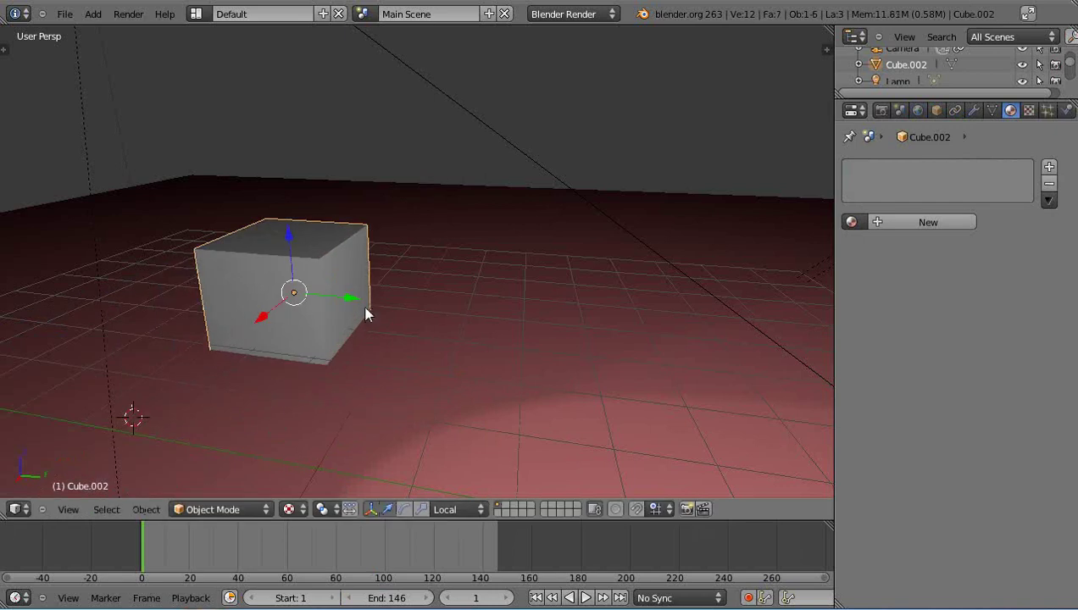
pyautogui.moveTo(352, 303); pyautogui.dragTo(448, 317)
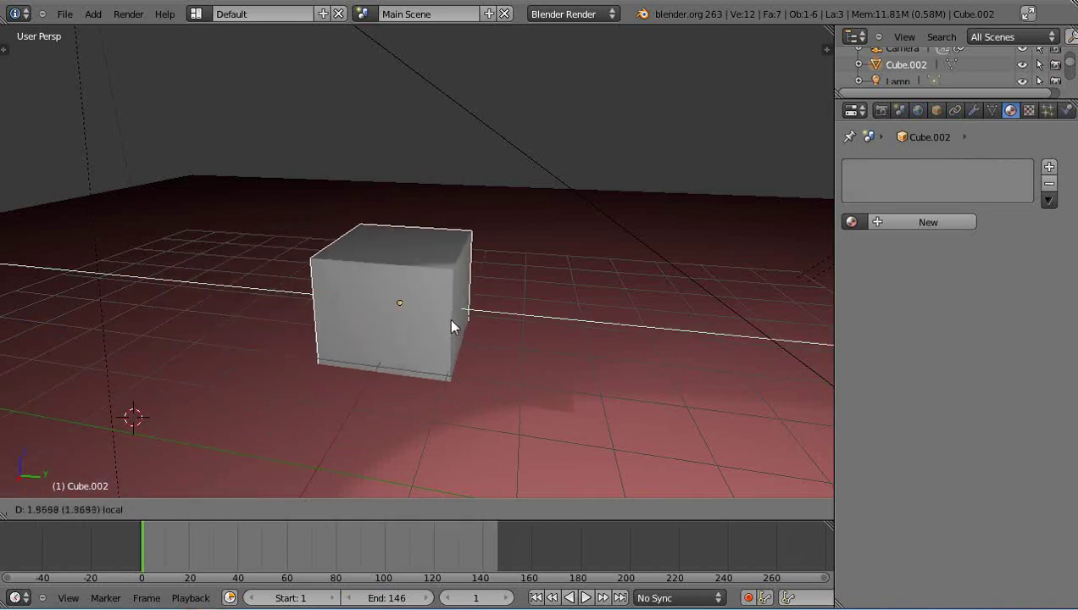
# - Give the cube a new material with a pale peach diffuse colour (R 0.800, G 0.405, B 0.323)
pyautogui.click(858, 220)
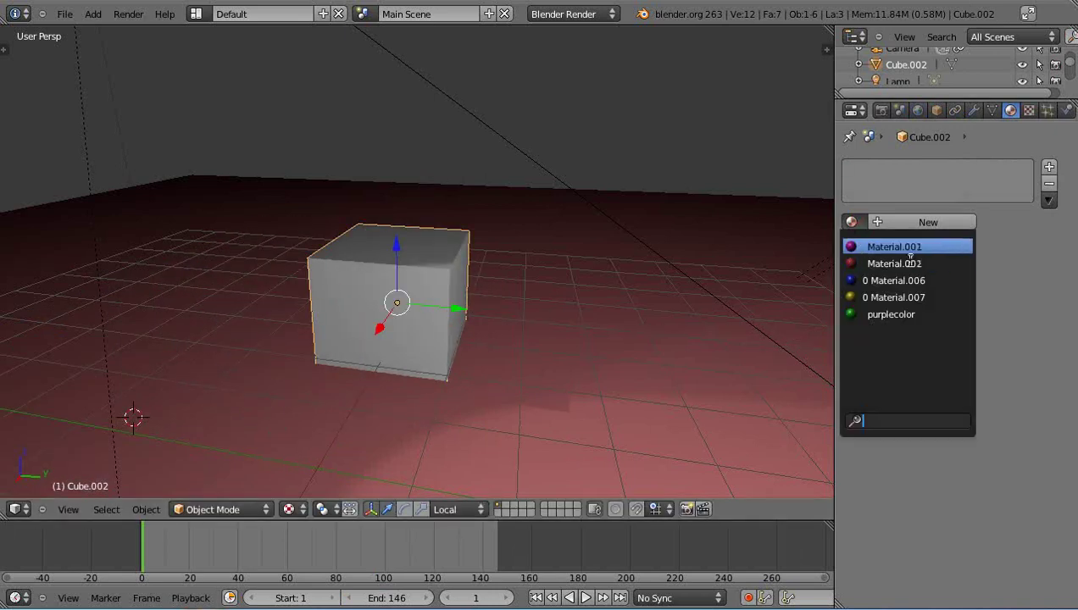
pyautogui.click(962, 223)
pyautogui.click(888, 428)
pyautogui.moveTo(844, 281); pyautogui.dragTo(852, 306)
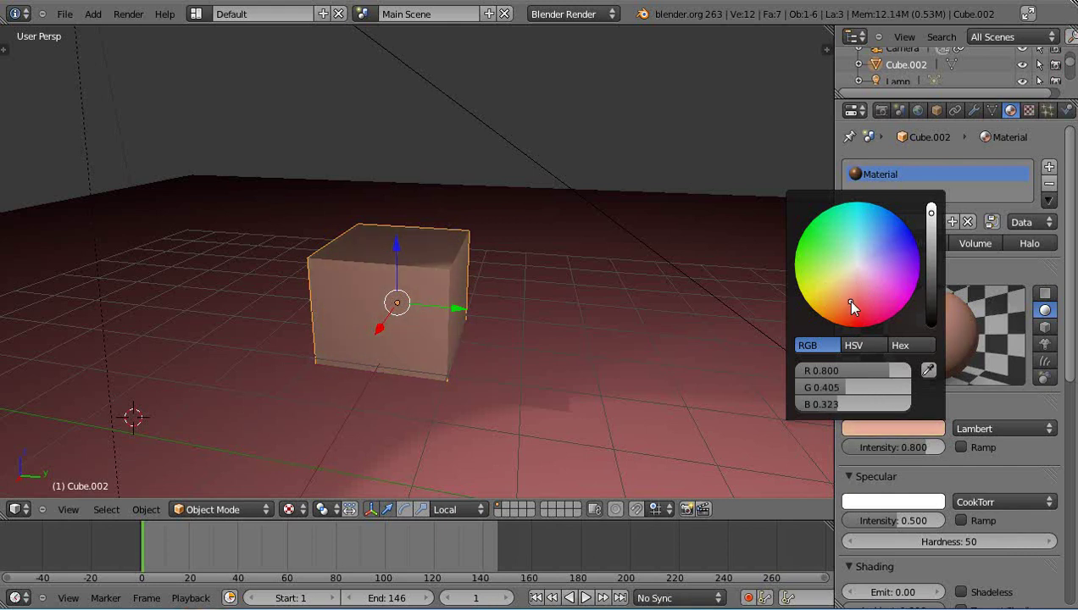
# - Reposition the cube along its Y and X axes using the gizmo arrows
pyautogui.scroll(3, 594, 348)
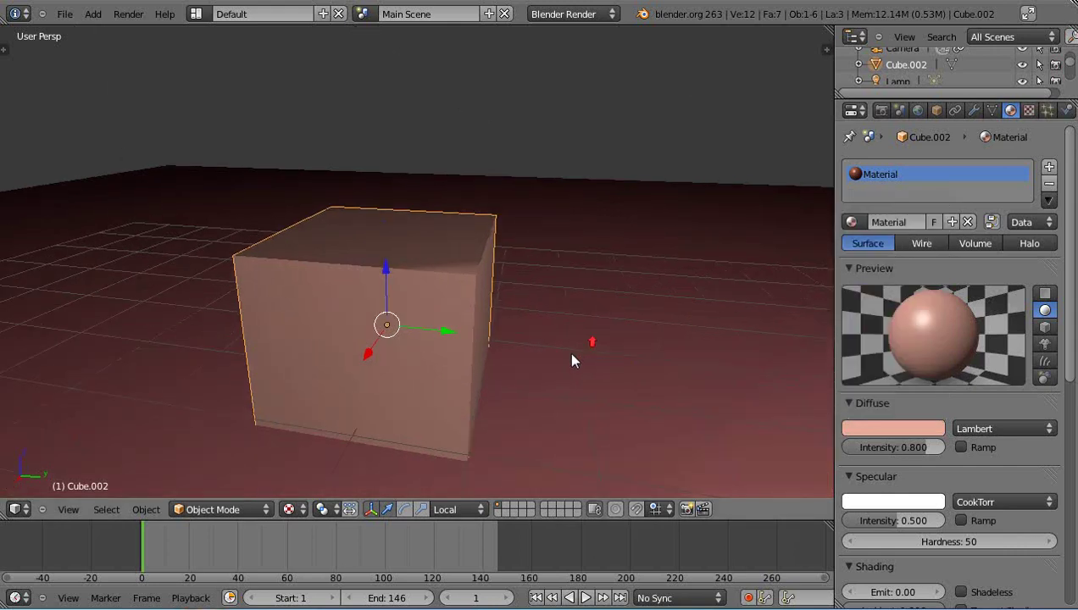
pyautogui.scroll(-4, 573, 361)
pyautogui.moveTo(460, 302); pyautogui.dragTo(619, 318)
pyautogui.moveTo(618, 320); pyautogui.dragTo(350, 348, button='middle')
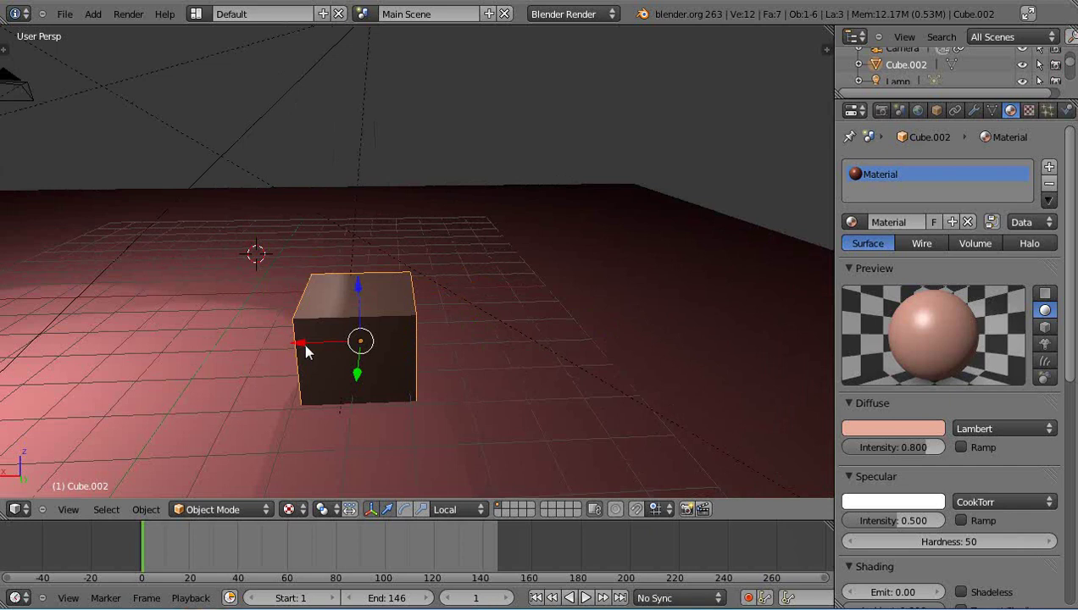
pyautogui.moveTo(305, 351); pyautogui.dragTo(137, 353)
pyautogui.moveTo(137, 353); pyautogui.dragTo(228, 338, button='middle')
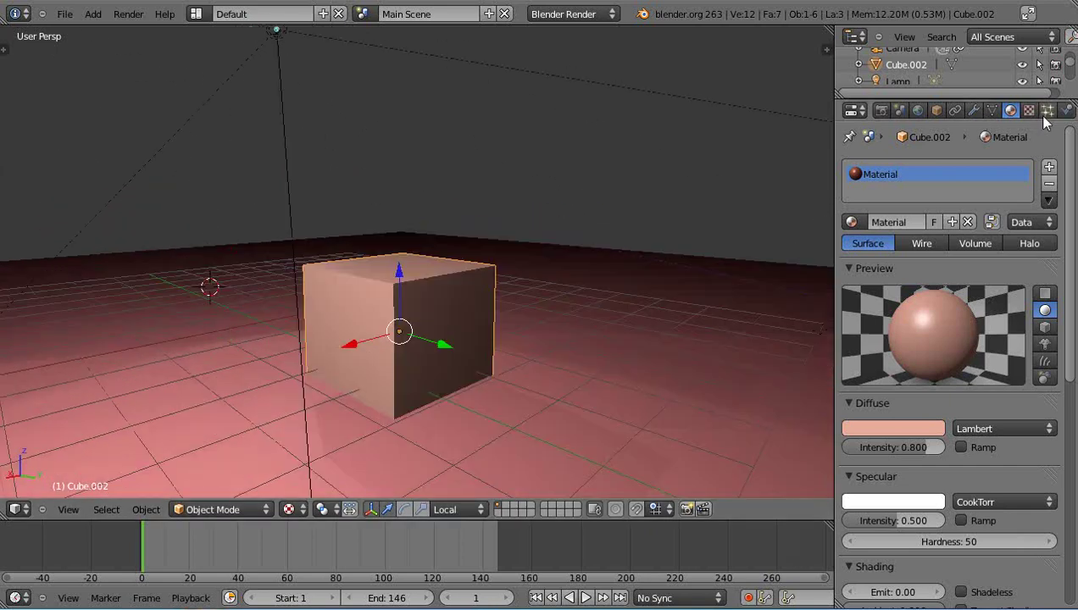
# - Add a Multiresolution modifier, subdivide it to level 3, and apply it
pyautogui.click(973, 111)
pyautogui.click(905, 170)
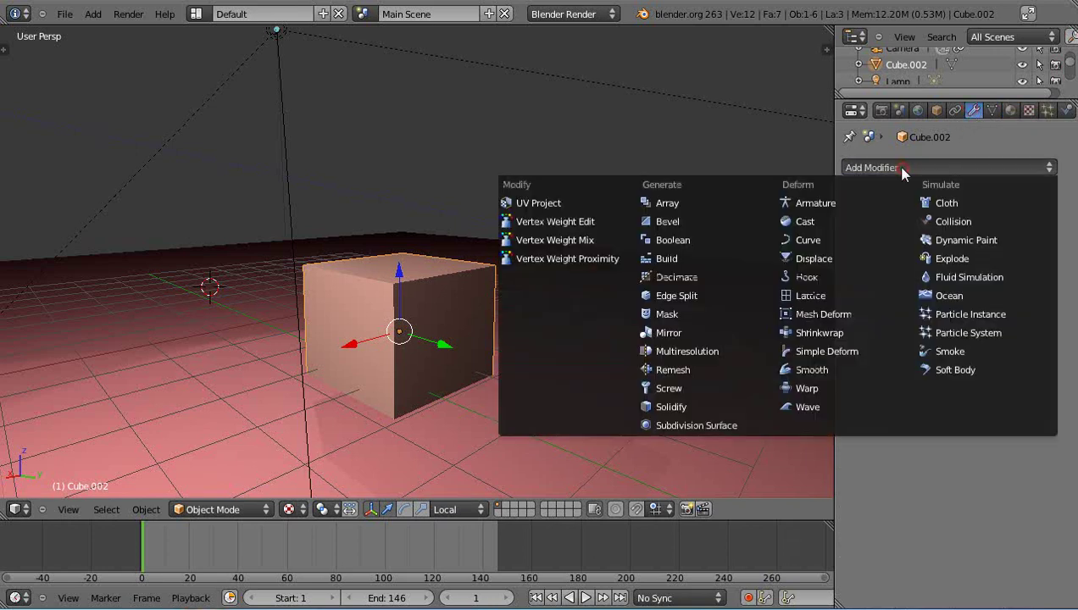
pyautogui.click(660, 351)
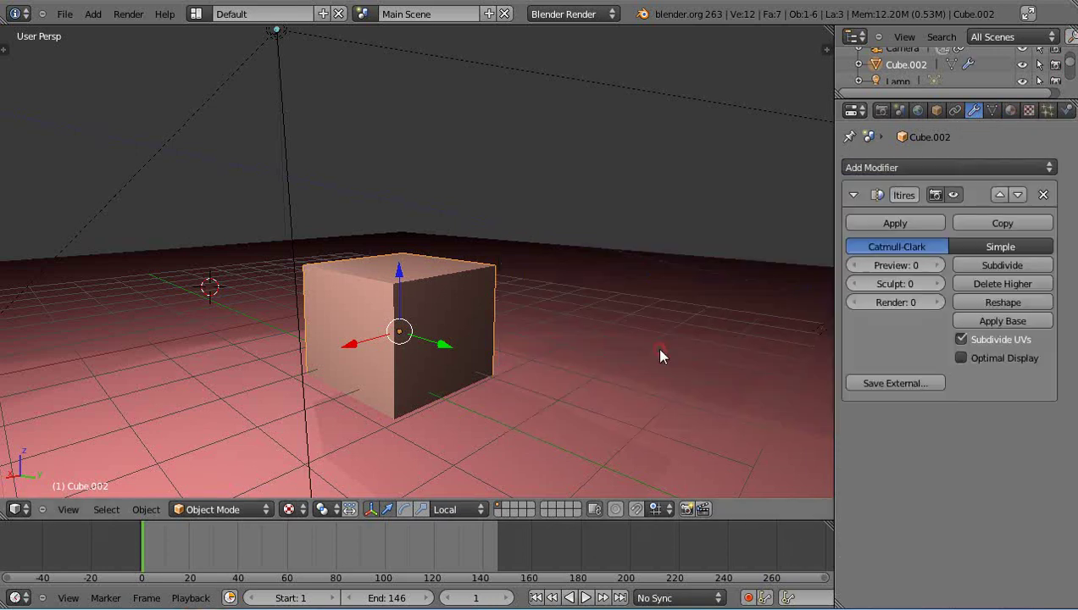
pyautogui.click(1004, 265)
pyautogui.click(1004, 265)
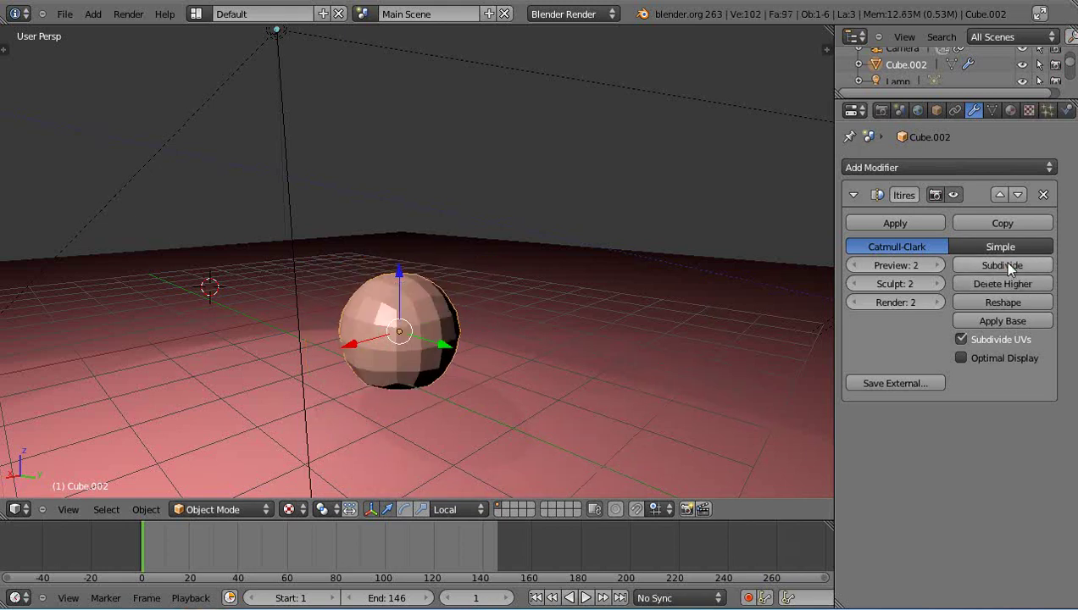
pyautogui.click(1004, 264)
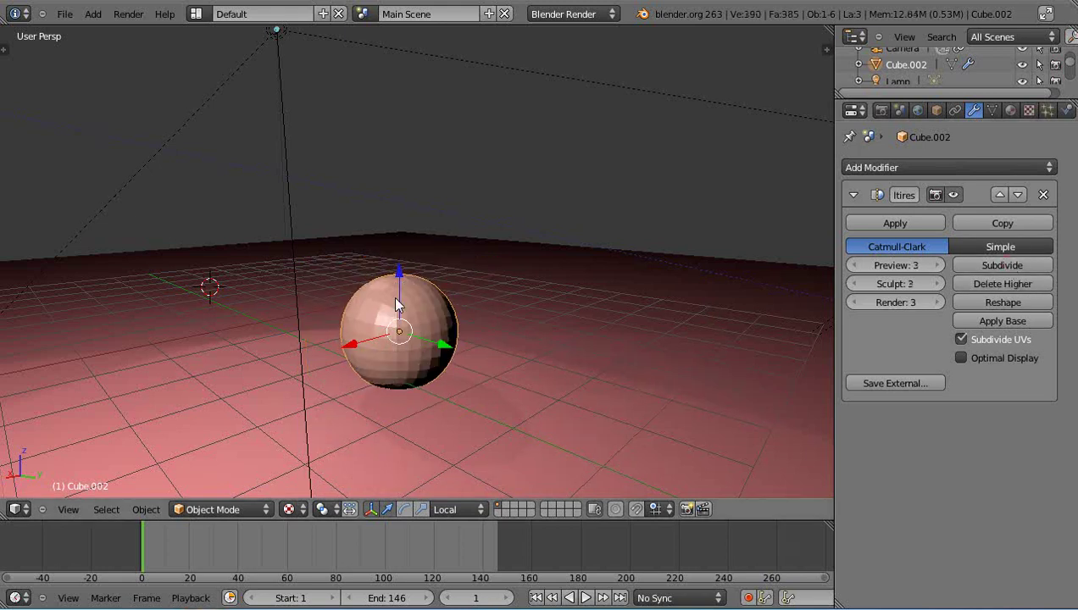
pyautogui.click(895, 223)
# - Scale the sphere up and raise it along the Z axis
pyautogui.press('s')
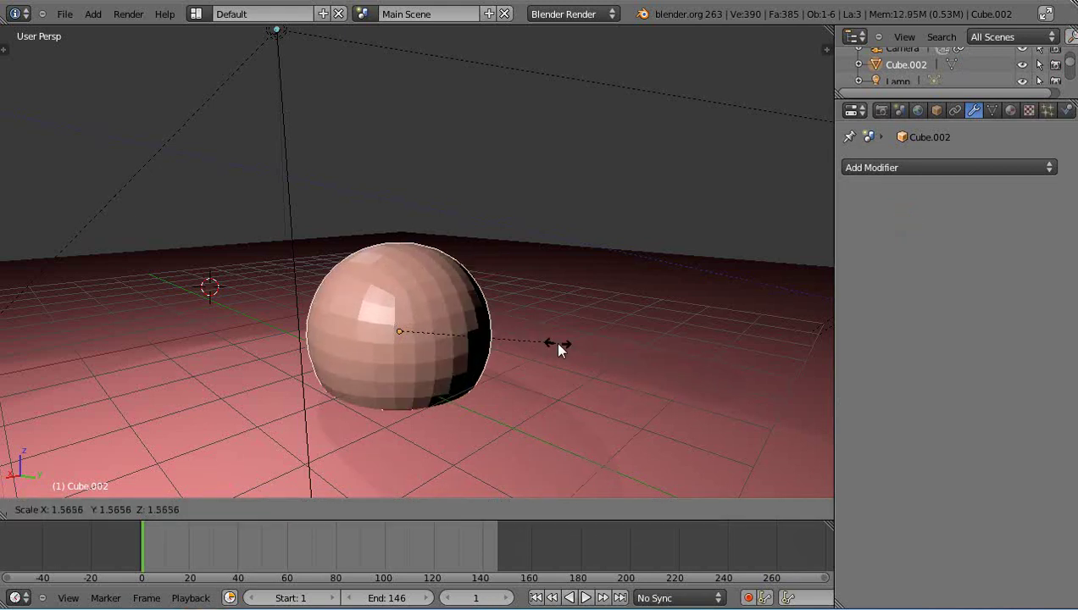
pyautogui.click(555, 341)
pyautogui.moveTo(399, 271); pyautogui.dragTo(394, 230)
pyautogui.moveTo(394, 231); pyautogui.dragTo(499, 294, button='middle')
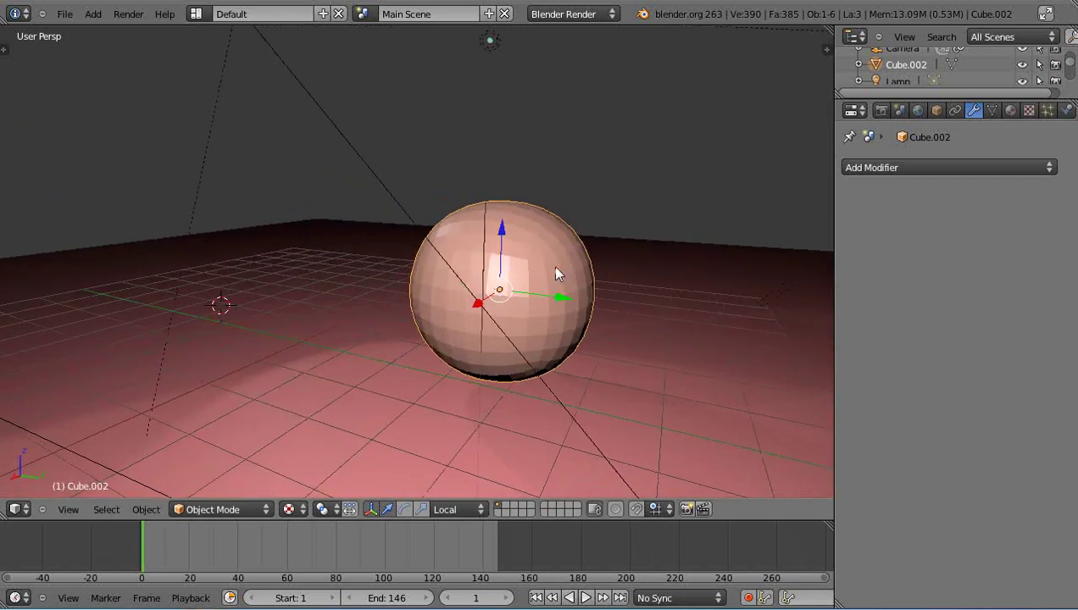
# - Stretch the sphere along Z into a tall egg shape
pyautogui.press('s')
pyautogui.press('z')
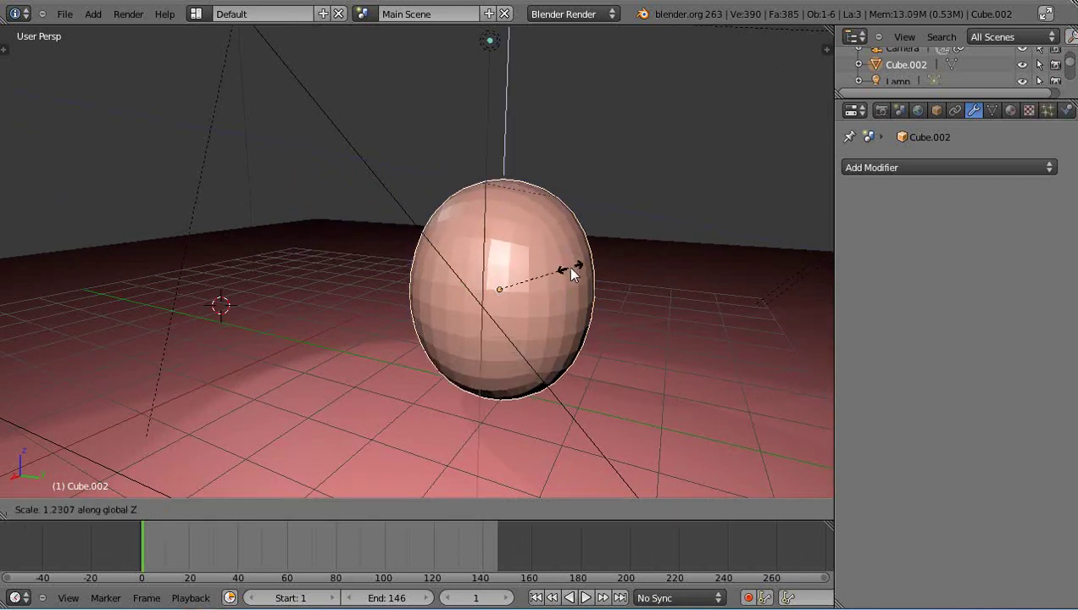
pyautogui.click(582, 289)
pyautogui.moveTo(584, 293); pyautogui.dragTo(581, 328, button='middle')
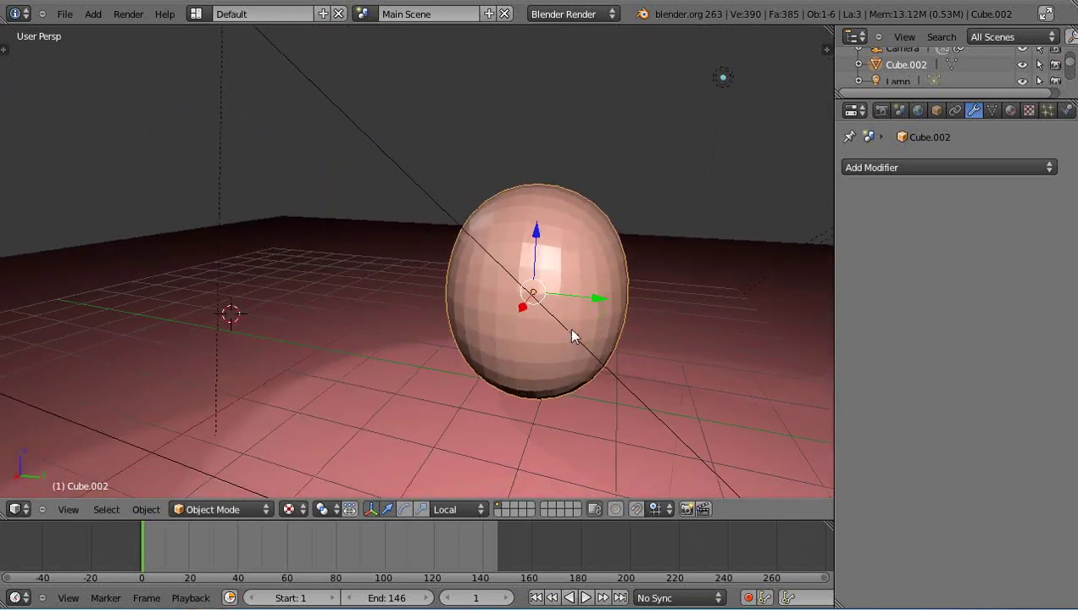
pyautogui.moveTo(596, 288); pyautogui.dragTo(424, 416, button='middle')
# - Raise the egg along Z and enter Edit Mode with wireframe display
pyautogui.press('g')
pyautogui.press('z')
pyautogui.click(421, 143)
pyautogui.moveTo(449, 340)
pyautogui.mouseDown(button='middle')
pyautogui.moveTo(451, 286)
pyautogui.moveTo(454, 332)
pyautogui.moveTo(459, 290)
pyautogui.mouseUp(button='middle')
pyautogui.press('z')
pyautogui.press('Tab')
pyautogui.moveTo(436, 336)
pyautogui.mouseDown(button='middle')
pyautogui.moveTo(464, 263)
pyautogui.moveTo(421, 320)
pyautogui.moveTo(430, 310)
pyautogui.moveTo(413, 303)
pyautogui.moveTo(445, 428)
pyautogui.moveTo(440, 456)
pyautogui.moveTo(405, 381)
pyautogui.mouseUp(button='middle')
# - Select only the egg's bottom vertex and turn on Proportional Editing
pyautogui.press('a')
pyautogui.press('c')
pyautogui.click(413, 303)
pyautogui.rightClick(440, 329)
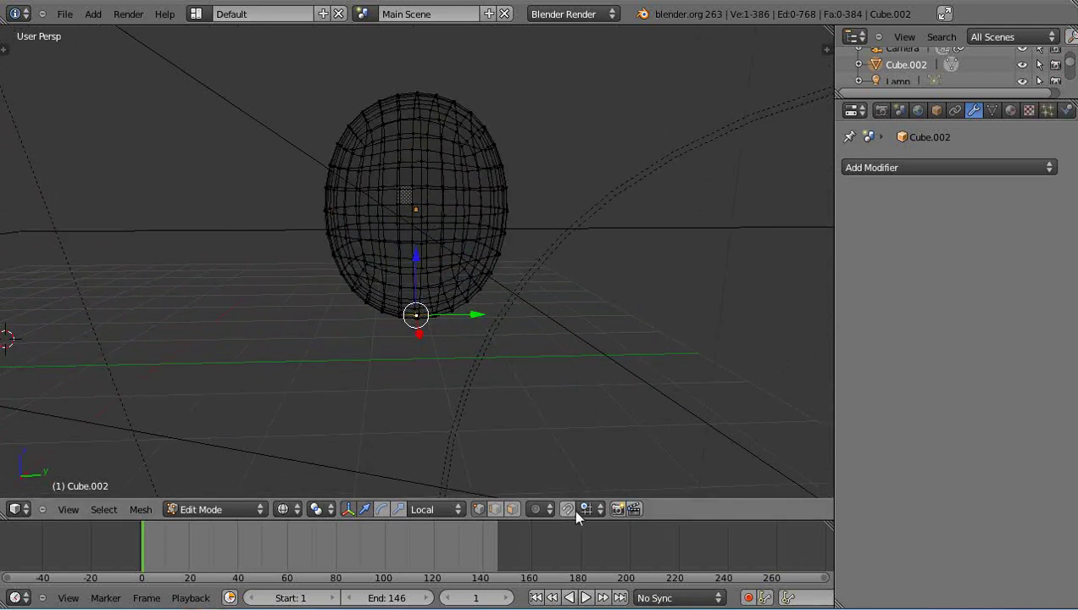
pyautogui.click(541, 508)
pyautogui.click(547, 474)
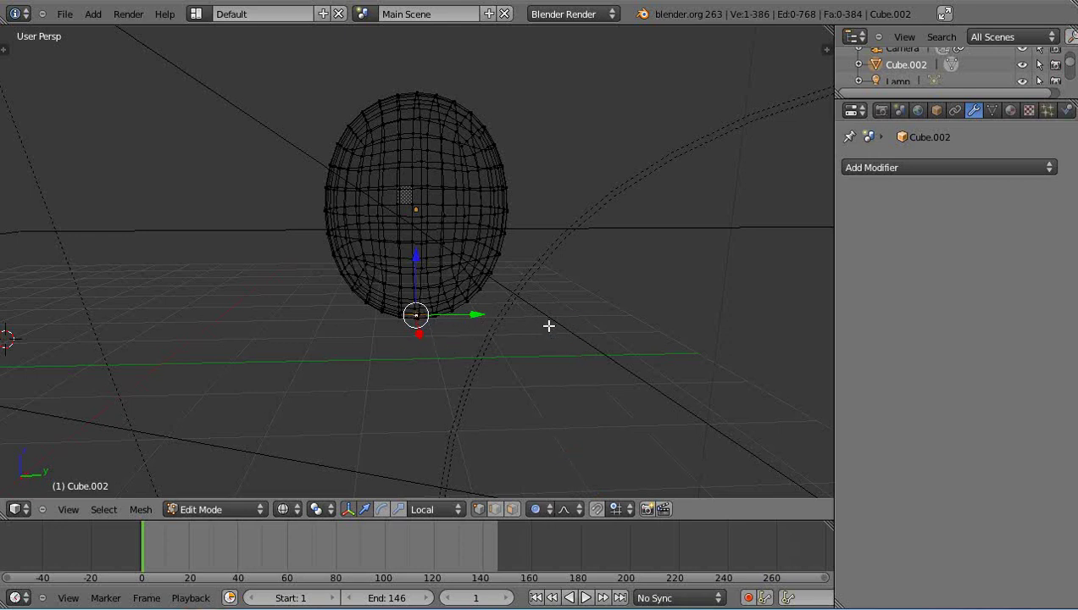
# - Scale the bottom vertex in the XY plane to 0.6618 with a wide proportional falloff
pyautogui.hotkey('shift', 's')
pyautogui.press('Tab')
pyautogui.press('Tab')
pyautogui.press('s')
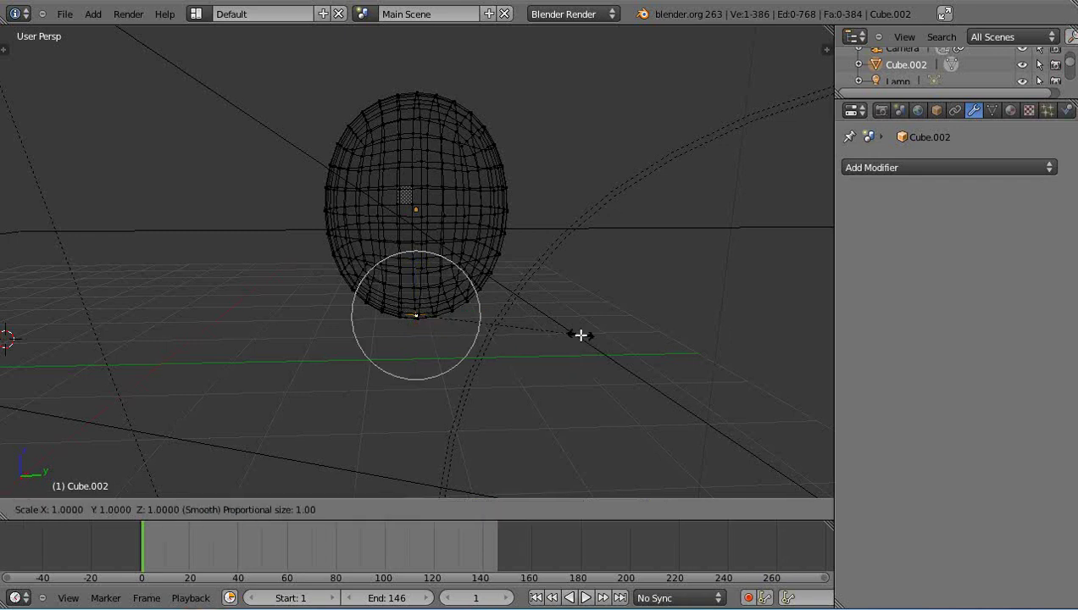
pyautogui.hotkey('shift', 'z')
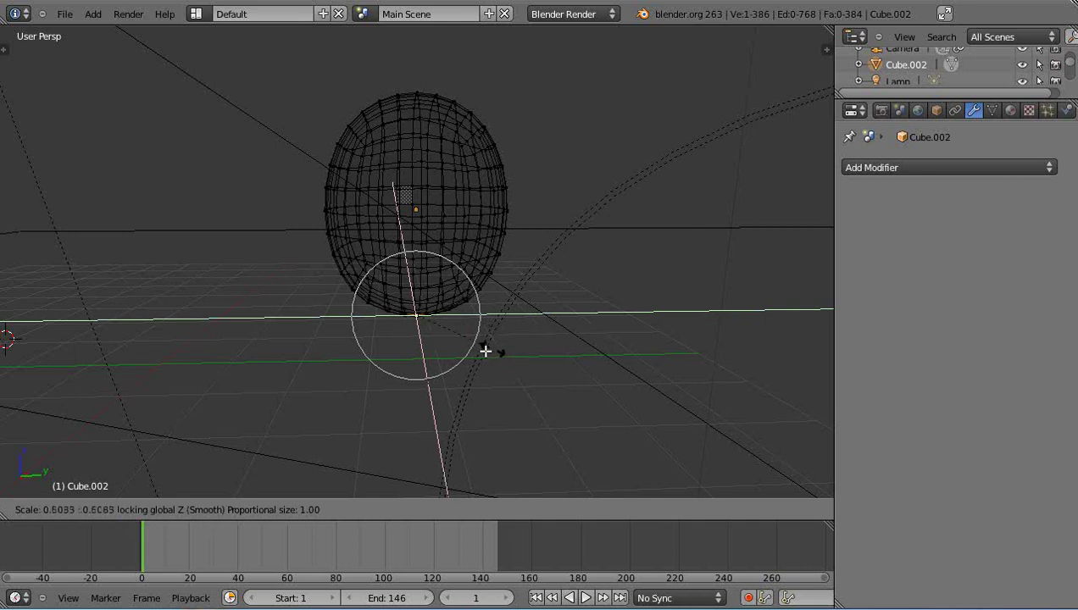
pyautogui.scroll(7, 486, 351)
pyautogui.scroll(-6, 486, 352)
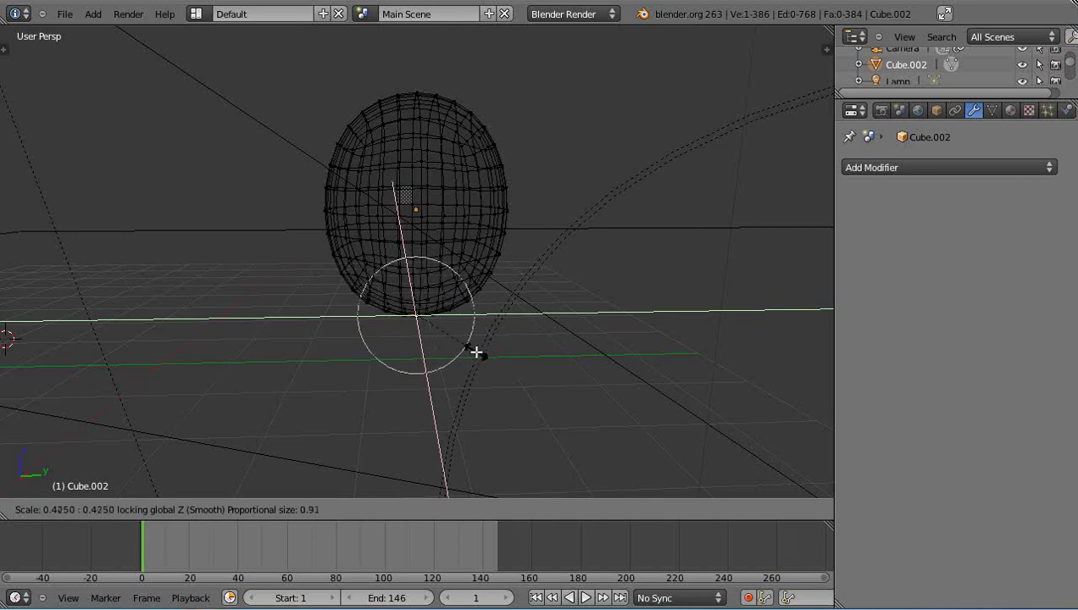
pyautogui.scroll(-10, 471, 351)
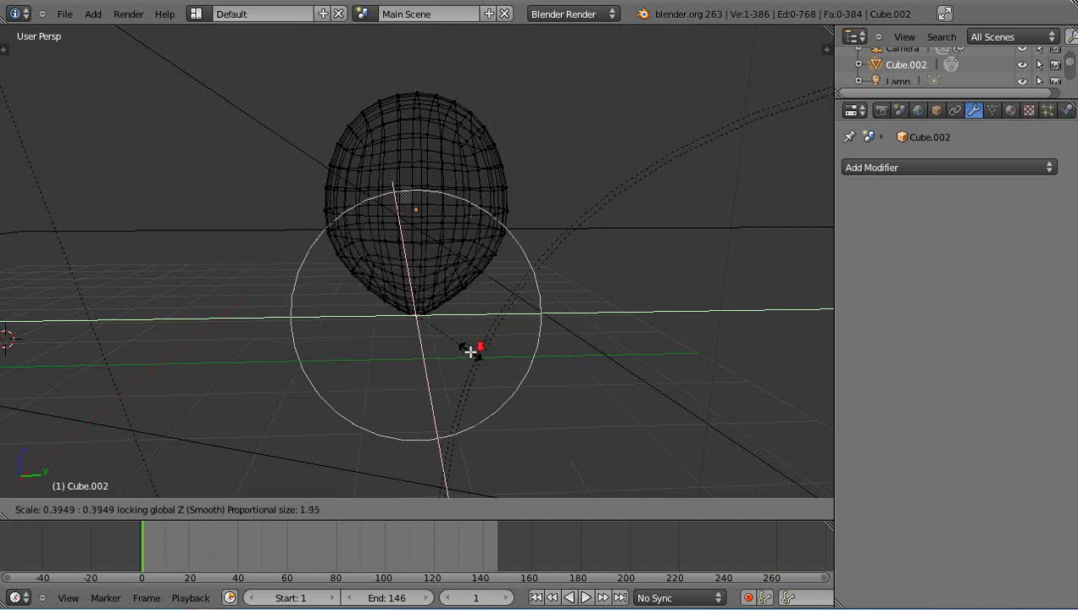
pyautogui.scroll(-5, 470, 352)
pyautogui.scroll(3, 470, 352)
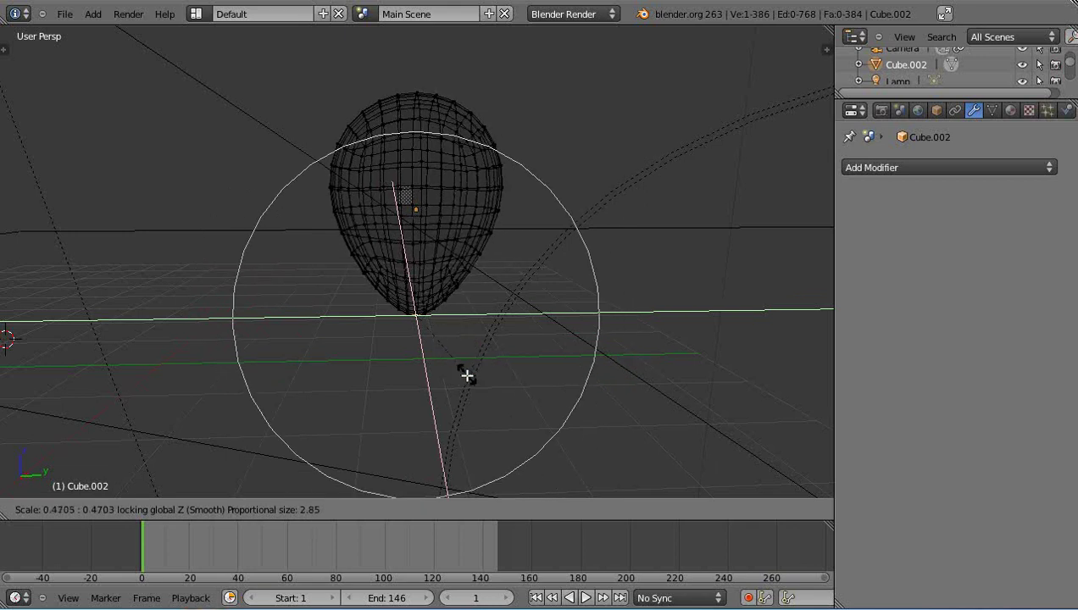
pyautogui.scroll(-3, 503, 382)
pyautogui.click(503, 383)
# - Re-enter Edit Mode and place the 3D cursor on the front of the head
pyautogui.press('Tab')
pyautogui.moveTo(441, 327)
pyautogui.mouseDown(button='middle')
pyautogui.moveTo(500, 353)
pyautogui.moveTo(444, 330)
pyautogui.moveTo(202, 328)
pyautogui.moveTo(426, 346)
pyautogui.moveTo(422, 329)
pyautogui.mouseUp(button='middle')
pyautogui.scroll(3, 419, 314)
pyautogui.press('Tab')
pyautogui.click(406, 173)
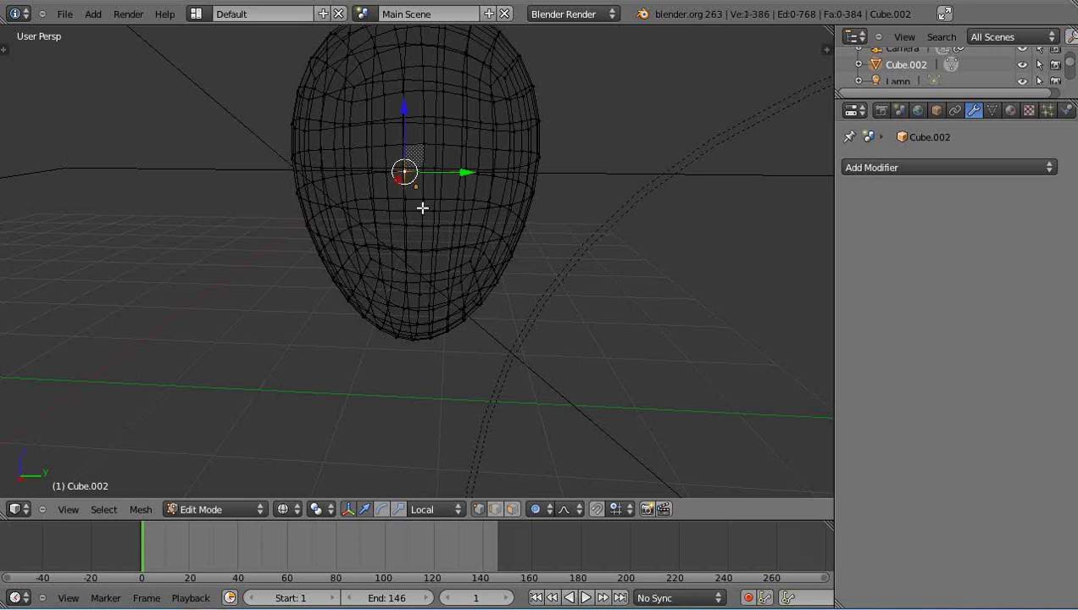
pyautogui.moveTo(422, 212)
pyautogui.mouseDown(button='middle')
pyautogui.moveTo(426, 200)
pyautogui.moveTo(417, 210)
pyautogui.mouseUp(button='middle')
pyautogui.scroll(-2, 431, 208)
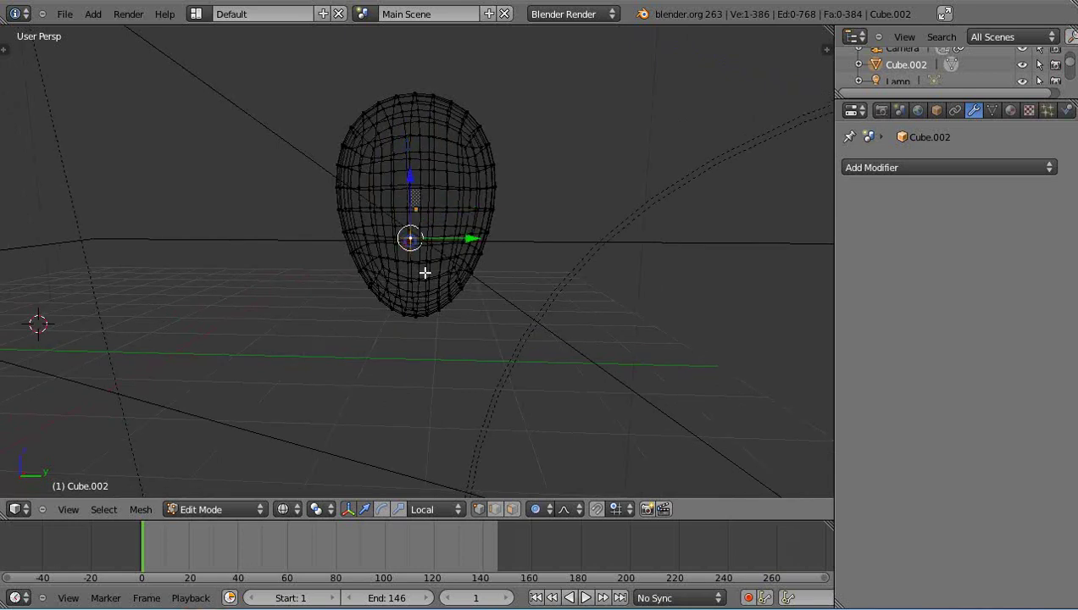
pyautogui.moveTo(426, 272); pyautogui.dragTo(356, 271, button='middle')
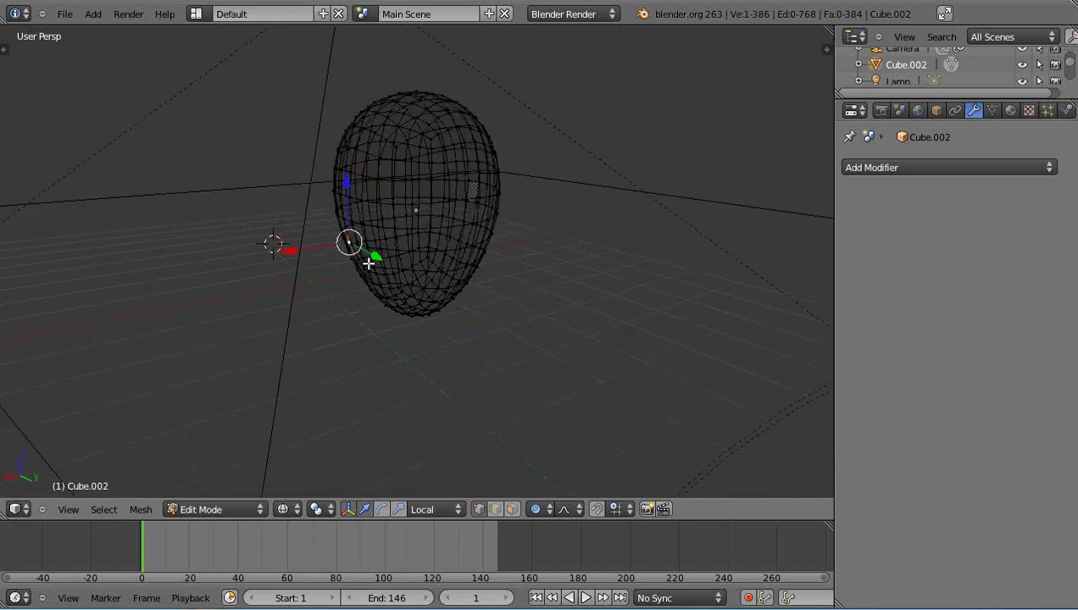
# - Pull a point out along X with a small proportional falloff, then adjust it along Z and X
pyautogui.press('g')
pyautogui.press('x')
pyautogui.scroll(12, 356, 272)
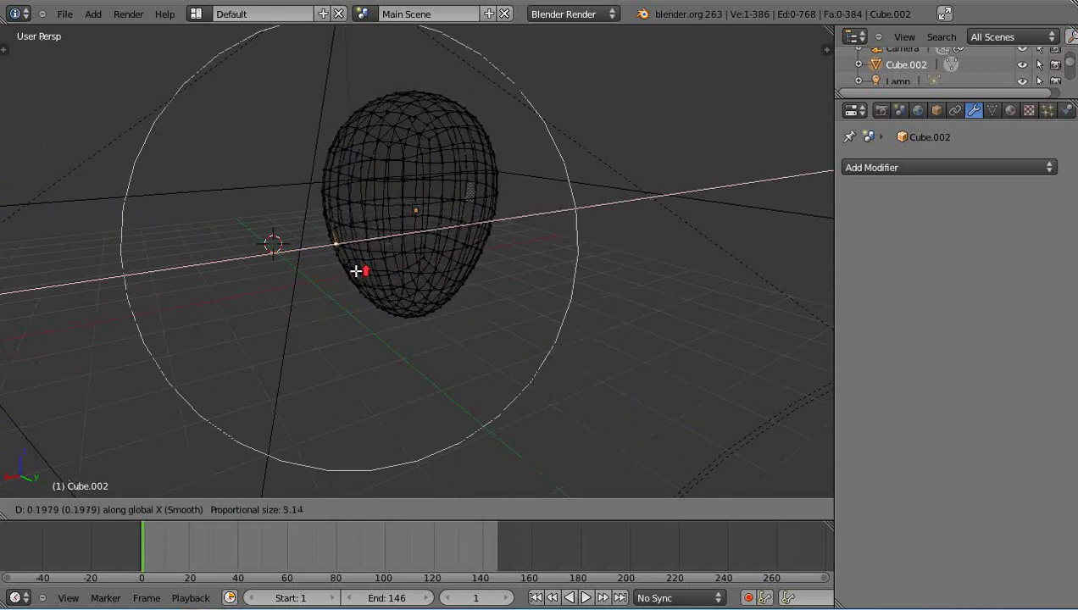
pyautogui.scroll(5, 356, 273)
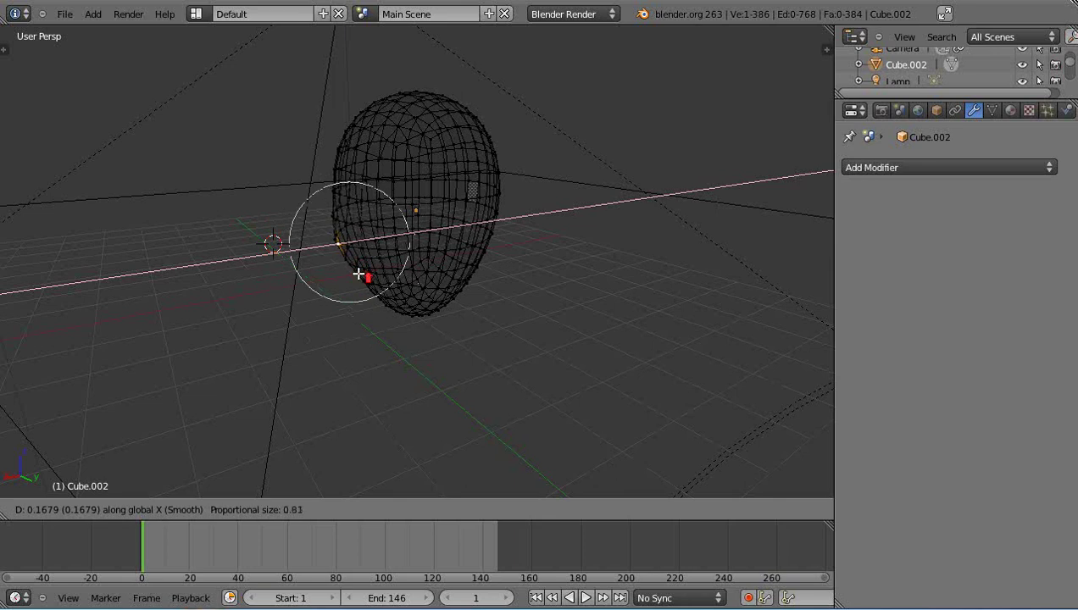
pyautogui.scroll(5, 347, 274)
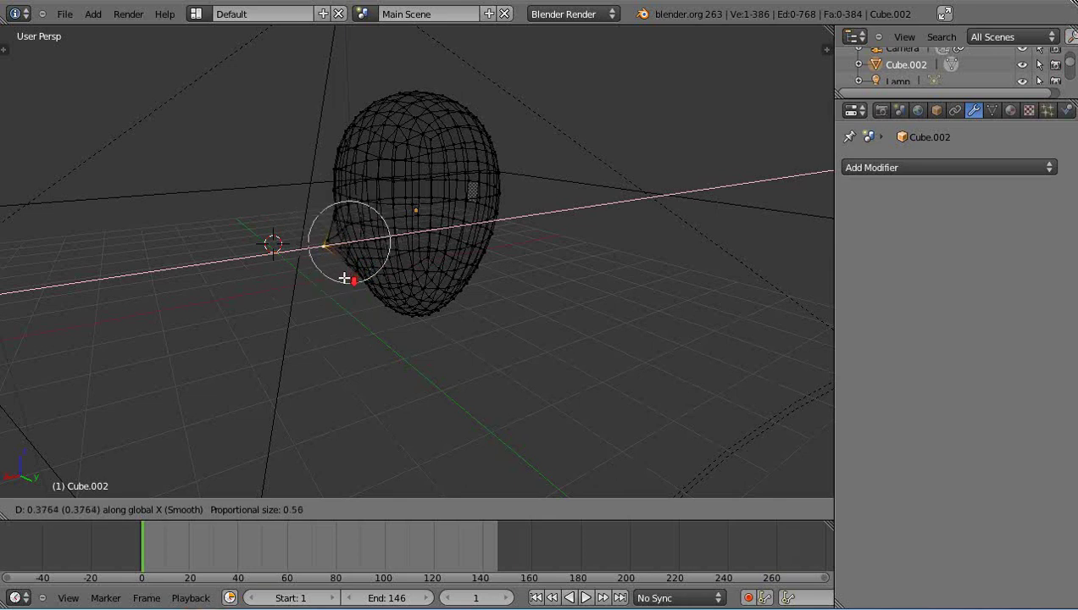
pyautogui.scroll(-1, 351, 280)
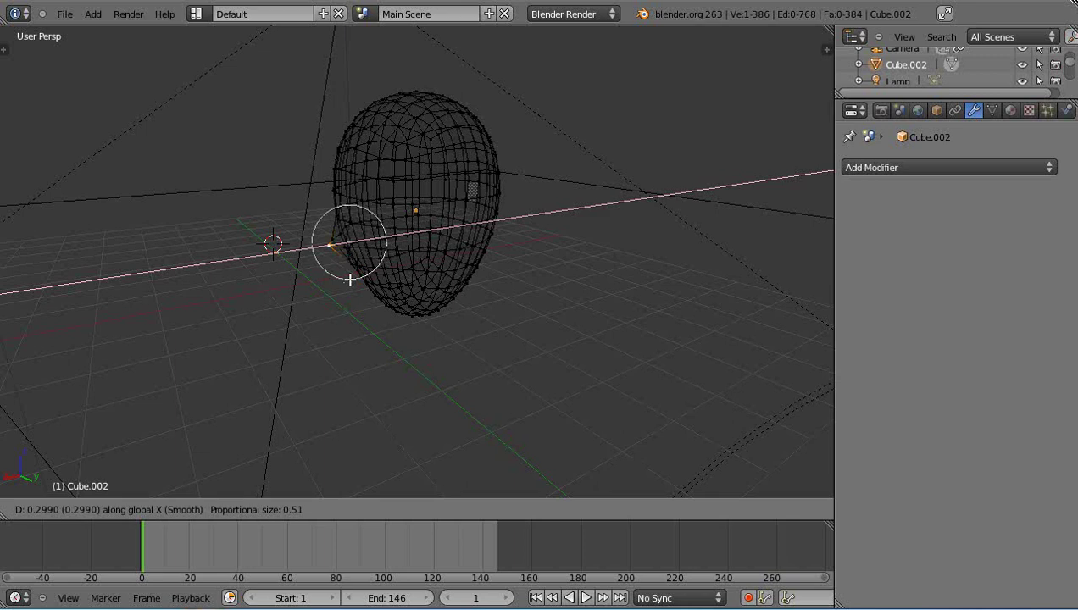
pyautogui.click(351, 280)
pyautogui.moveTo(330, 188); pyautogui.dragTo(331, 202)
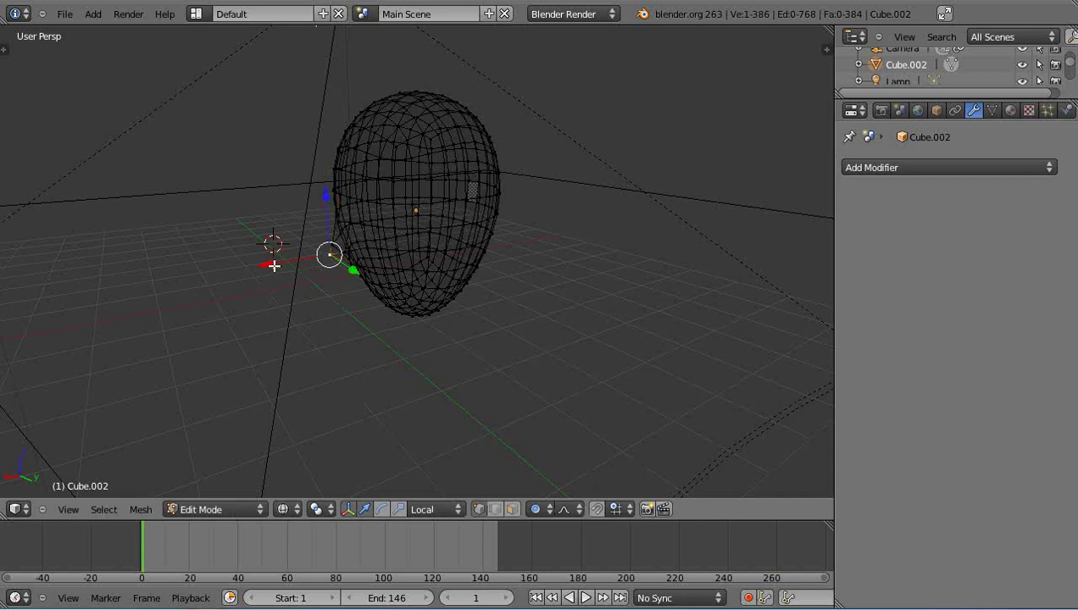
pyautogui.moveTo(272, 265); pyautogui.dragTo(282, 274)
pyautogui.moveTo(284, 276)
pyautogui.mouseDown(button='middle')
pyautogui.moveTo(383, 261)
pyautogui.moveTo(403, 297)
pyautogui.moveTo(463, 322)
pyautogui.moveTo(488, 246)
pyautogui.moveTo(537, 241)
pyautogui.moveTo(424, 238)
pyautogui.moveTo(459, 218)
pyautogui.moveTo(413, 224)
pyautogui.moveTo(419, 176)
pyautogui.mouseUp(button='middle')
# - Return to Object Mode, switch to solid shading, and re-enter Edit Mode
pyautogui.press('Tab')
pyautogui.press('z')
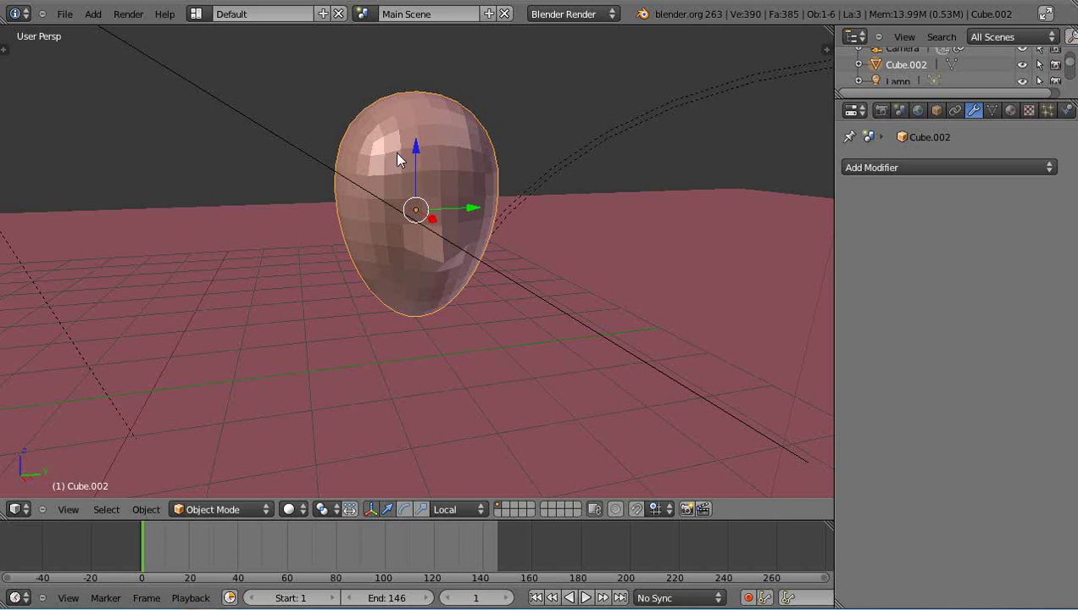
pyautogui.press('Tab')
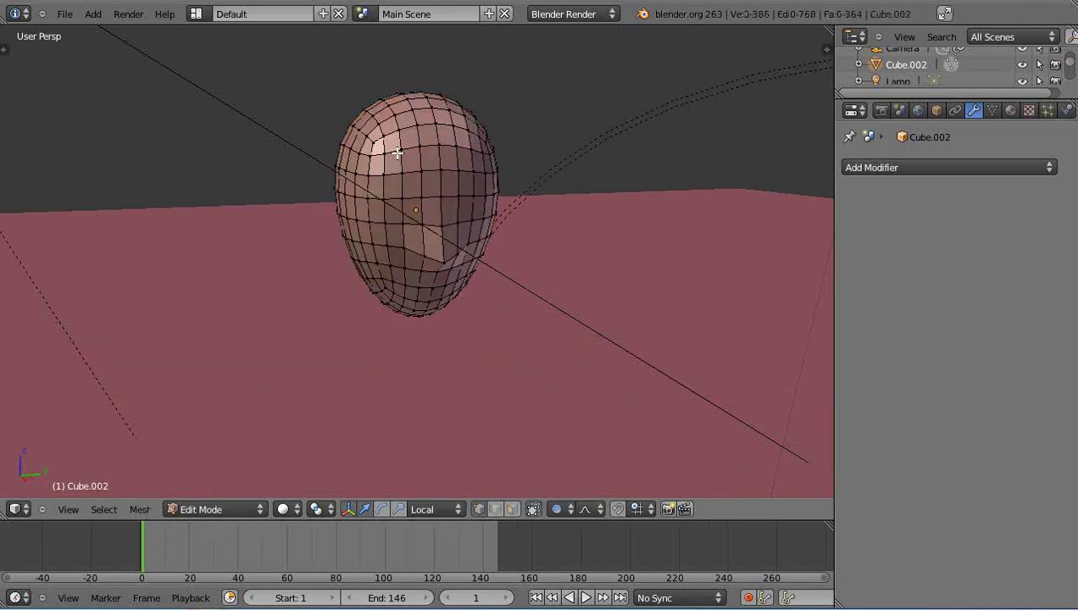
pyautogui.moveTo(416, 181)
pyautogui.mouseDown(button='middle')
pyautogui.moveTo(445, 158)
pyautogui.moveTo(360, 160)
pyautogui.mouseUp(button='middle')
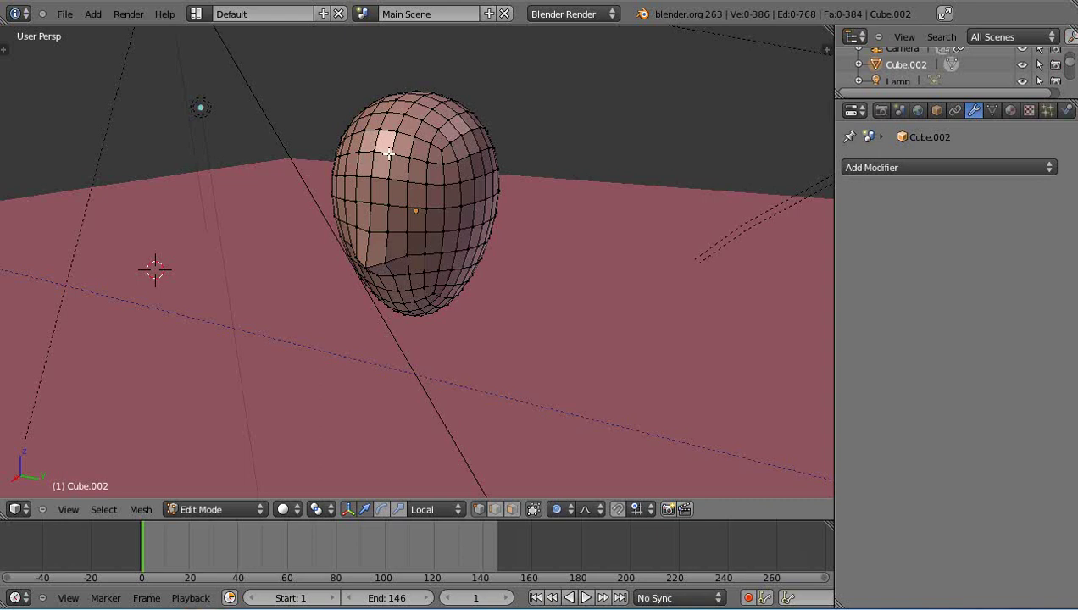
pyautogui.moveTo(389, 153); pyautogui.dragTo(419, 151, button='middle')
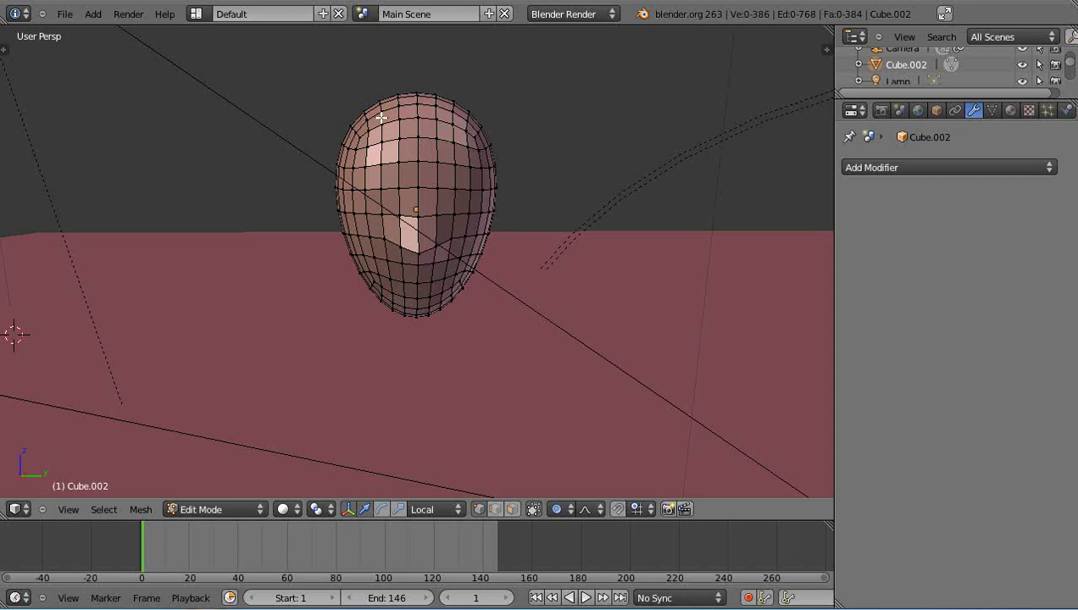
# - Box-select the vertices on top of the head in wireframe, then return to solid shading
pyautogui.press('z')
pyautogui.press('b')
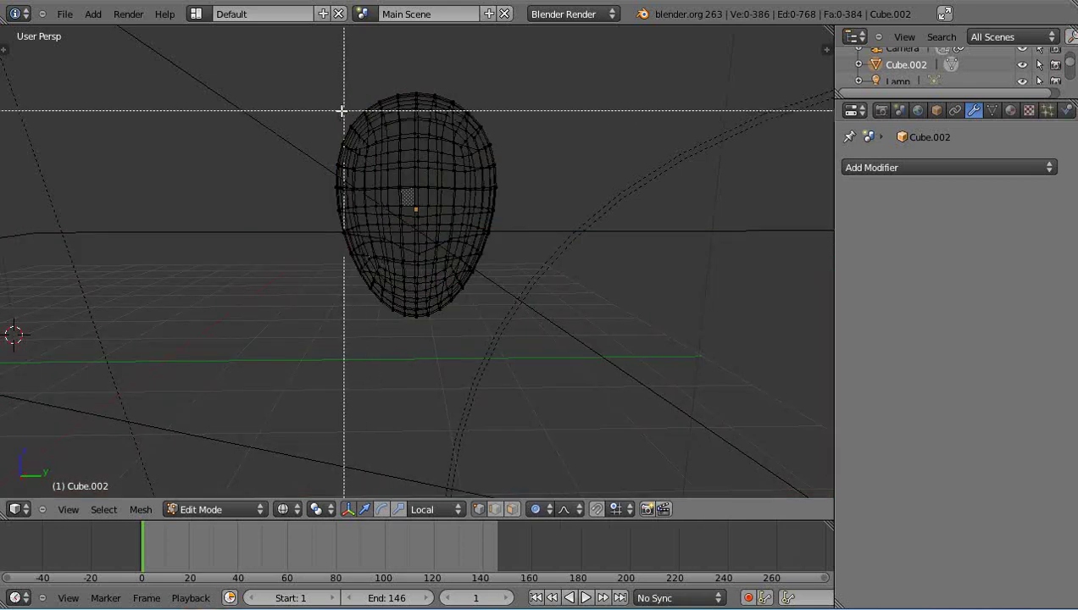
pyautogui.moveTo(309, 79); pyautogui.dragTo(525, 178)
pyautogui.moveTo(531, 210)
pyautogui.mouseDown(button='middle')
pyautogui.moveTo(381, 233)
pyautogui.moveTo(436, 210)
pyautogui.moveTo(498, 238)
pyautogui.moveTo(429, 232)
pyautogui.moveTo(445, 224)
pyautogui.mouseUp(button='middle')
pyautogui.press('z')
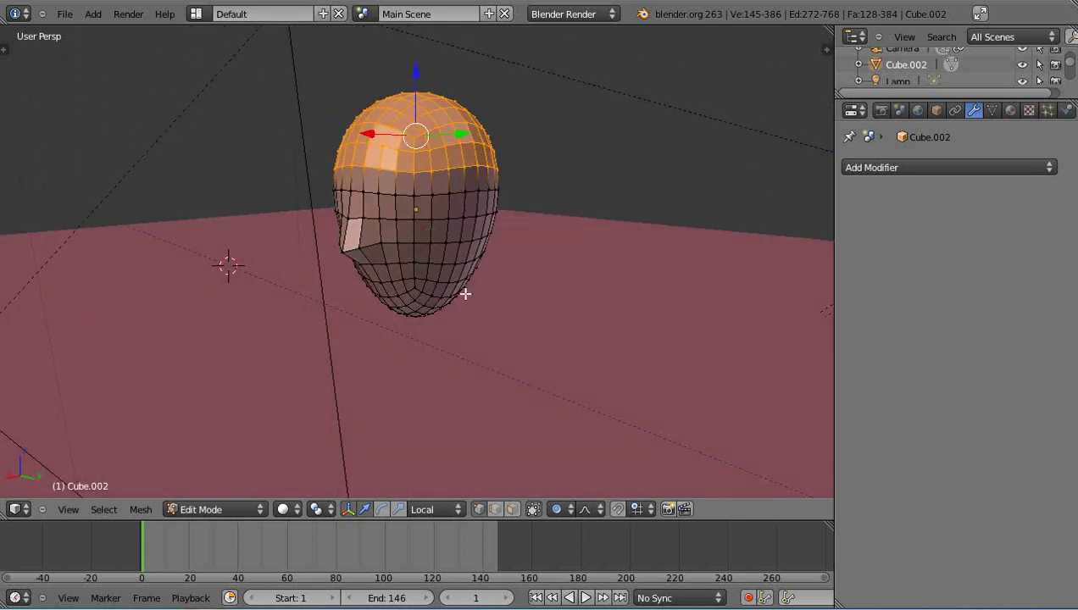
pyautogui.moveTo(483, 311); pyautogui.dragTo(484, 294, button='middle')
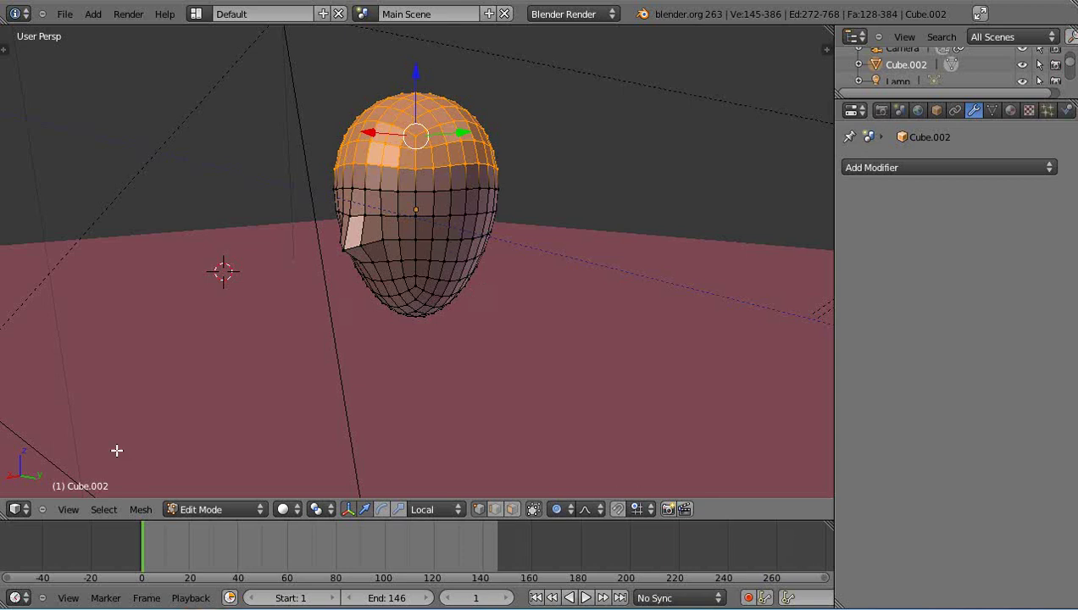
pyautogui.click(104, 509)
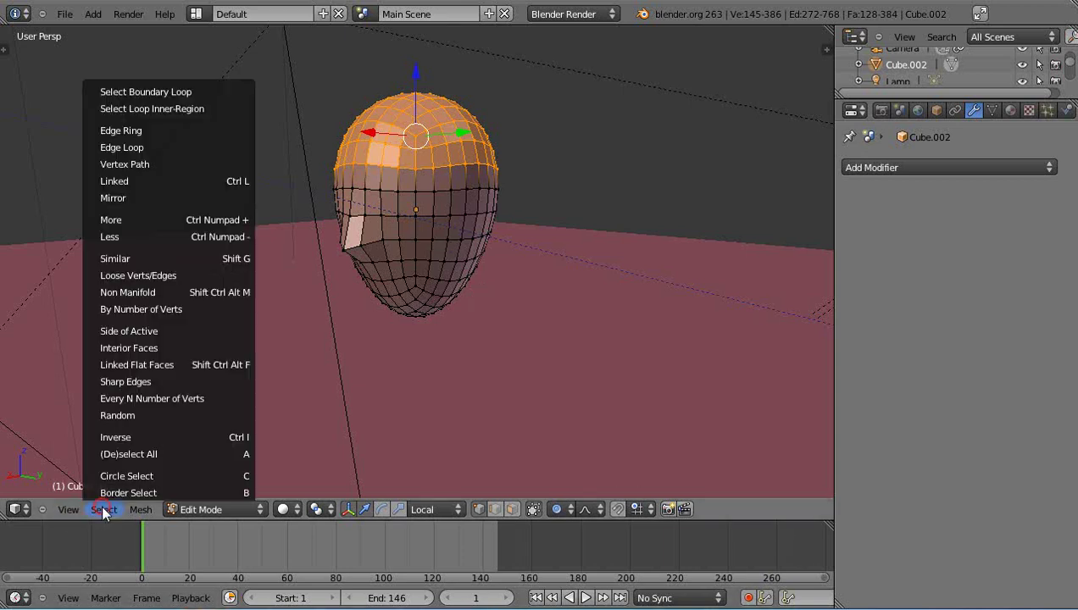
# - Invert the selection to the lower head and add a vertex group named Face
pyautogui.click(127, 436)
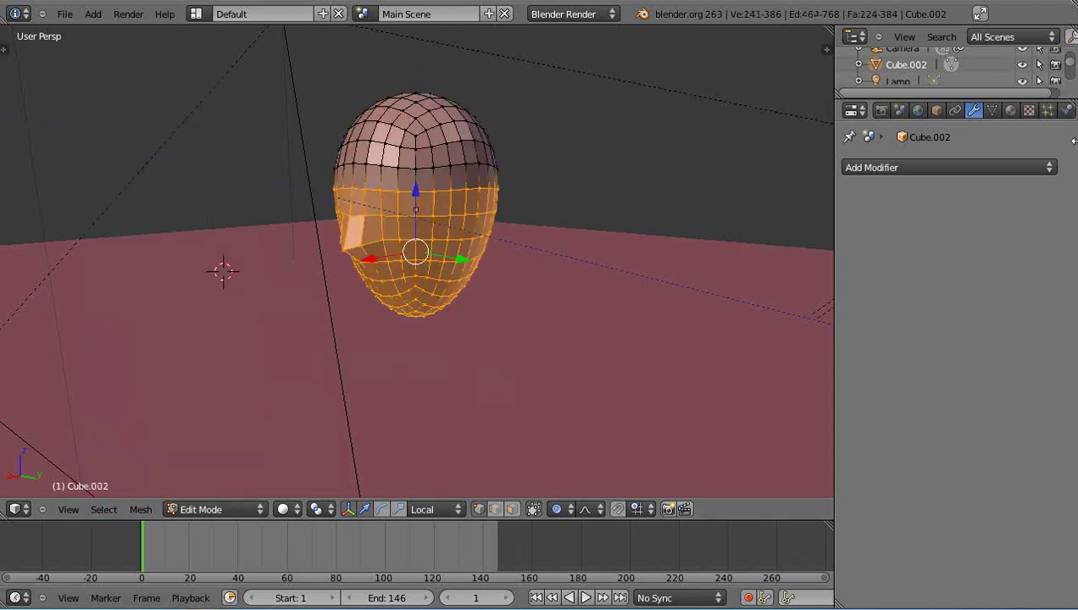
pyautogui.click(992, 111)
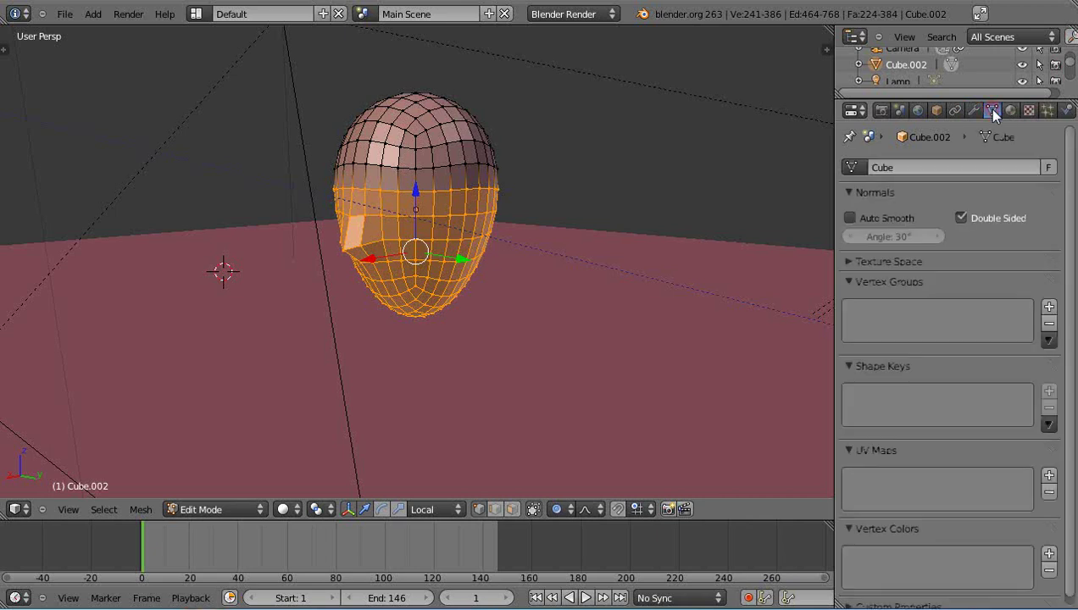
pyautogui.click(1049, 308)
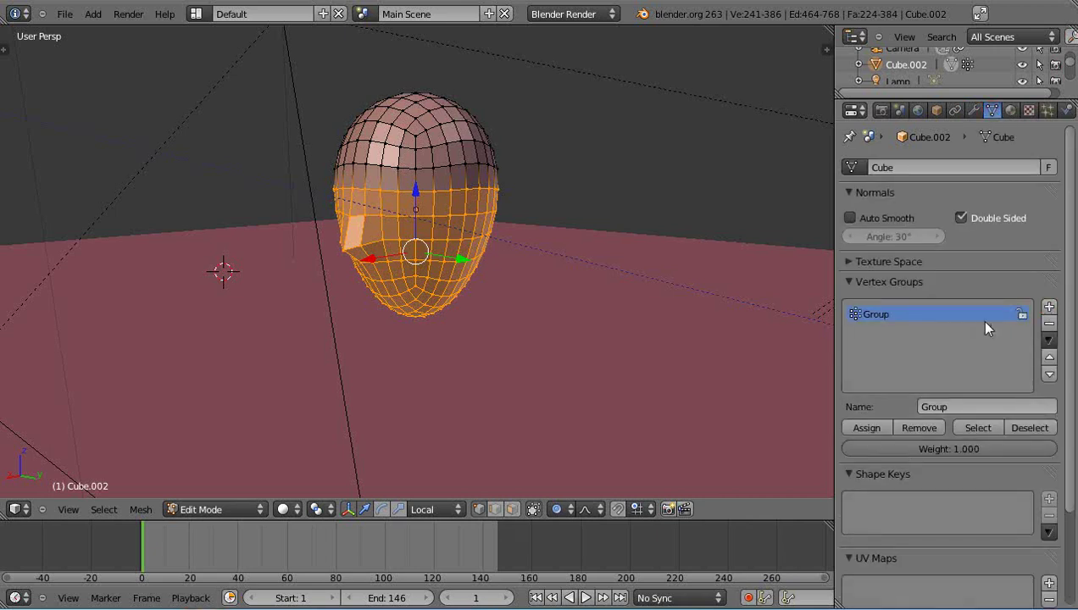
pyautogui.click(953, 407)
pyautogui.write('FAce')
pyautogui.press('Return')
# - Set the Face group weight to 0 and assign the selected vertices to it
pyautogui.click(960, 449)
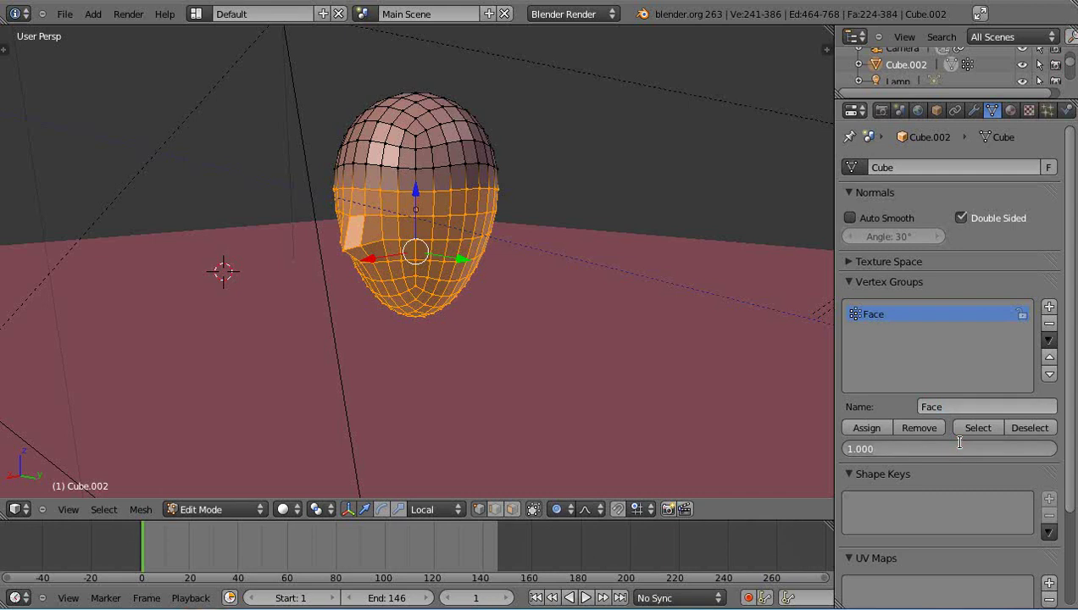
pyautogui.write('0')
pyautogui.press('Return')
pyautogui.click(864, 428)
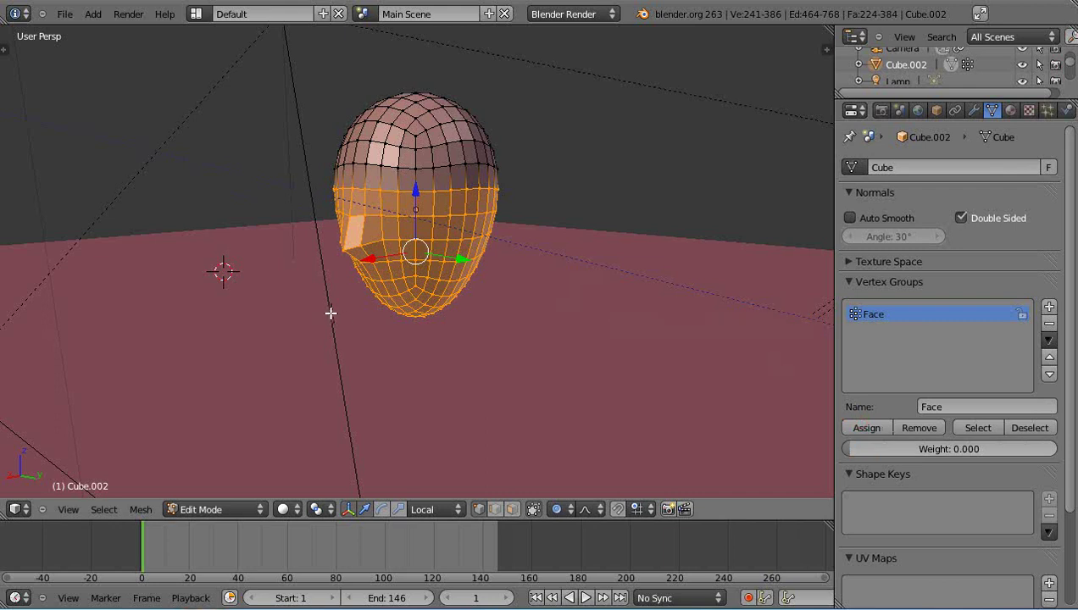
pyautogui.scroll(3, 380, 285)
pyautogui.scroll(-3, 386, 280)
pyautogui.moveTo(388, 284); pyautogui.dragTo(467, 289, button='middle')
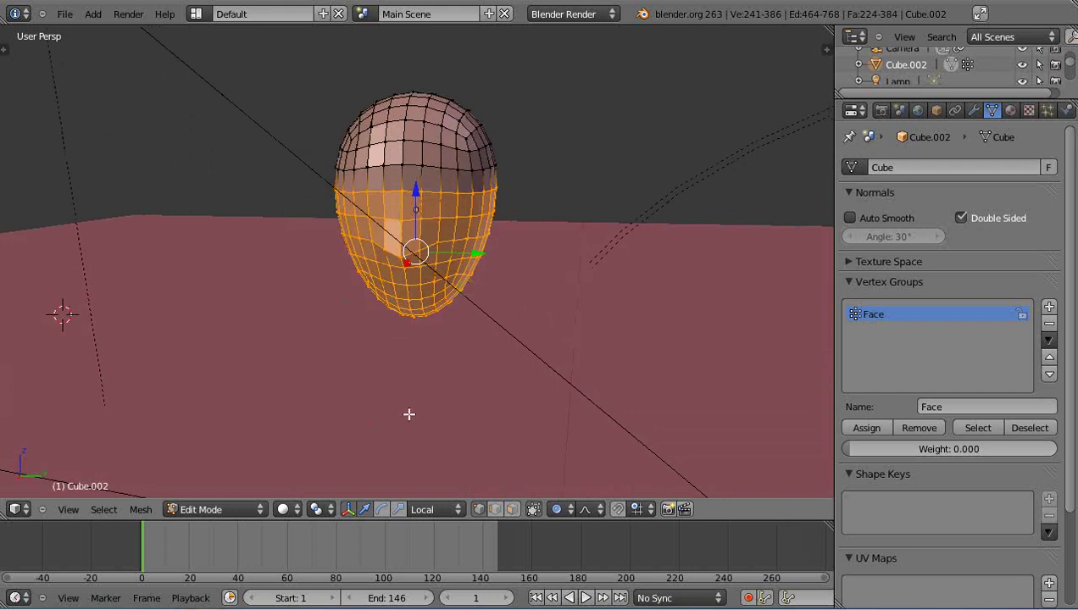
# - Invert the selection back to the top of the head and set the Face weight to 1.000
pyautogui.click(141, 509)
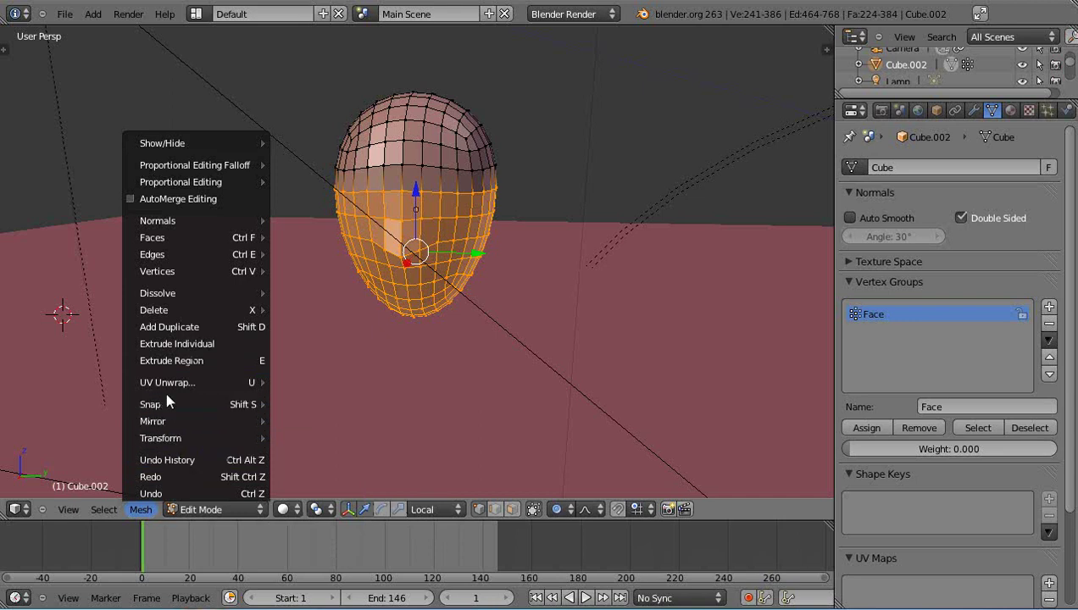
pyautogui.click(107, 510)
pyautogui.click(129, 441)
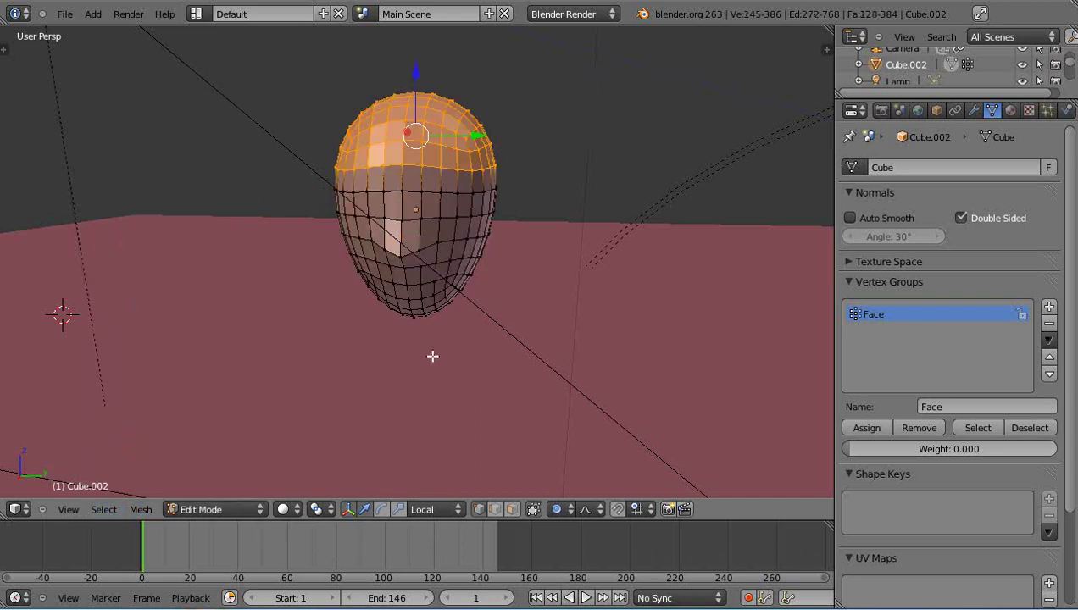
pyautogui.click(956, 450)
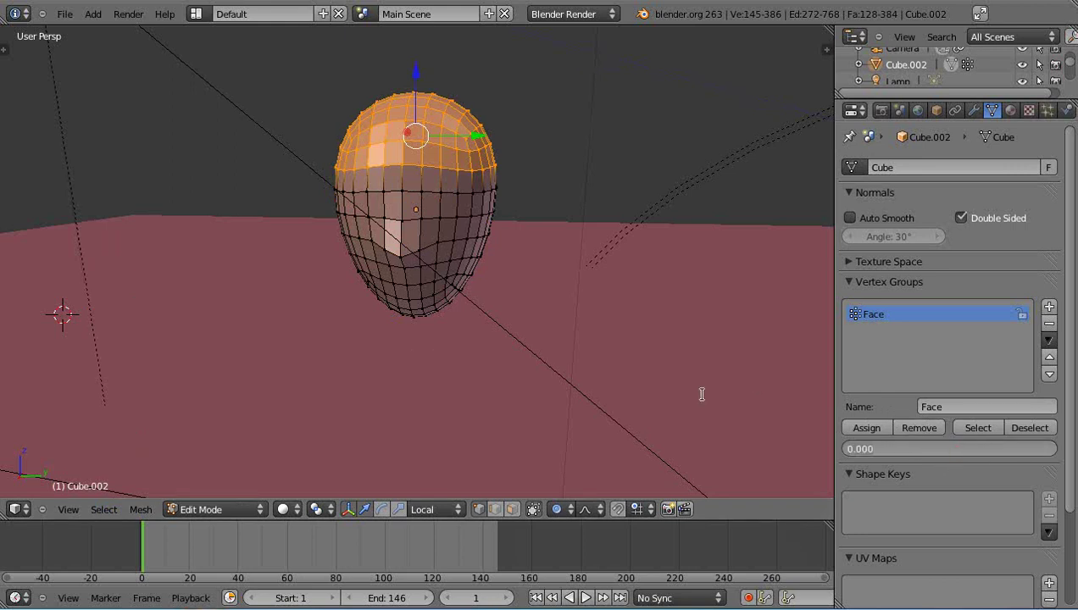
pyautogui.write('1')
pyautogui.press('Return')
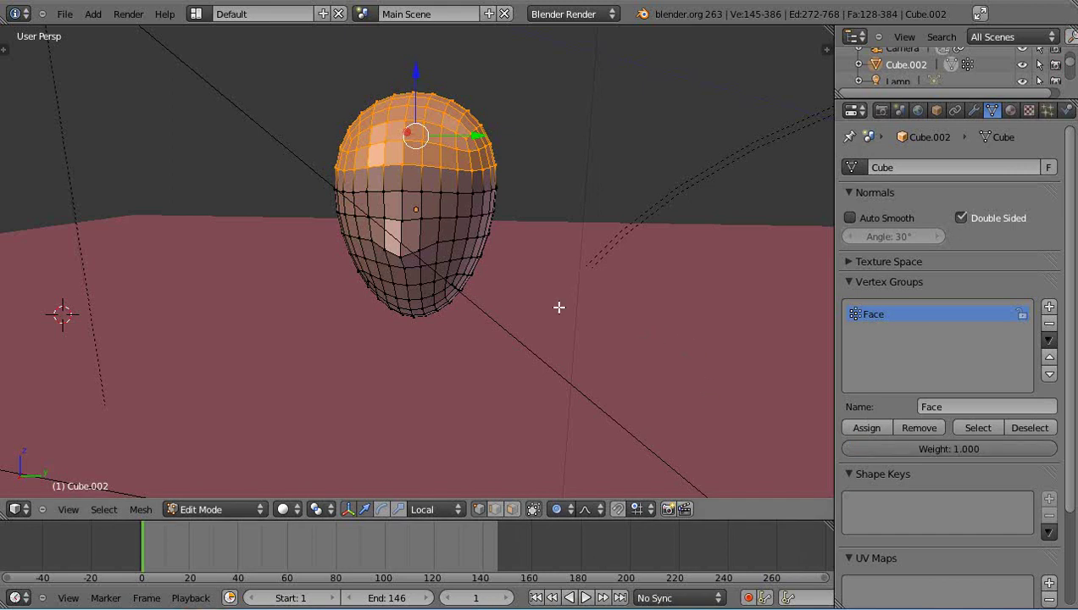
pyautogui.moveTo(465, 291); pyautogui.dragTo(433, 279, button='middle')
pyautogui.moveTo(450, 240); pyautogui.dragTo(462, 303, button='middle')
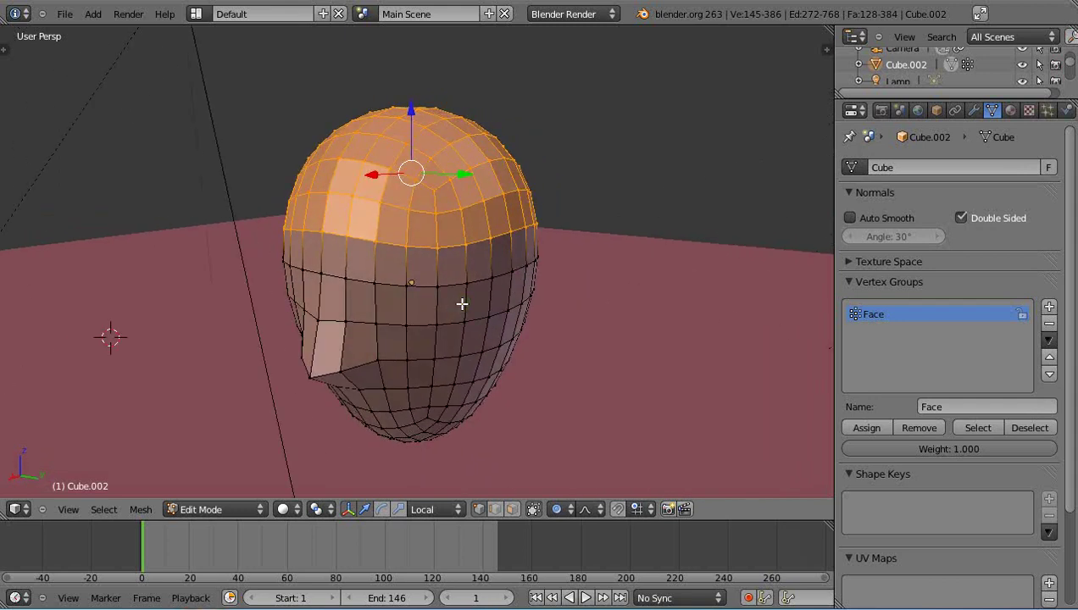
# - Switch to face select mode and select the crown faces on the front of the egg head
pyautogui.moveTo(462, 303); pyautogui.dragTo(531, 324, button='middle')
pyautogui.rightClick(429, 187)
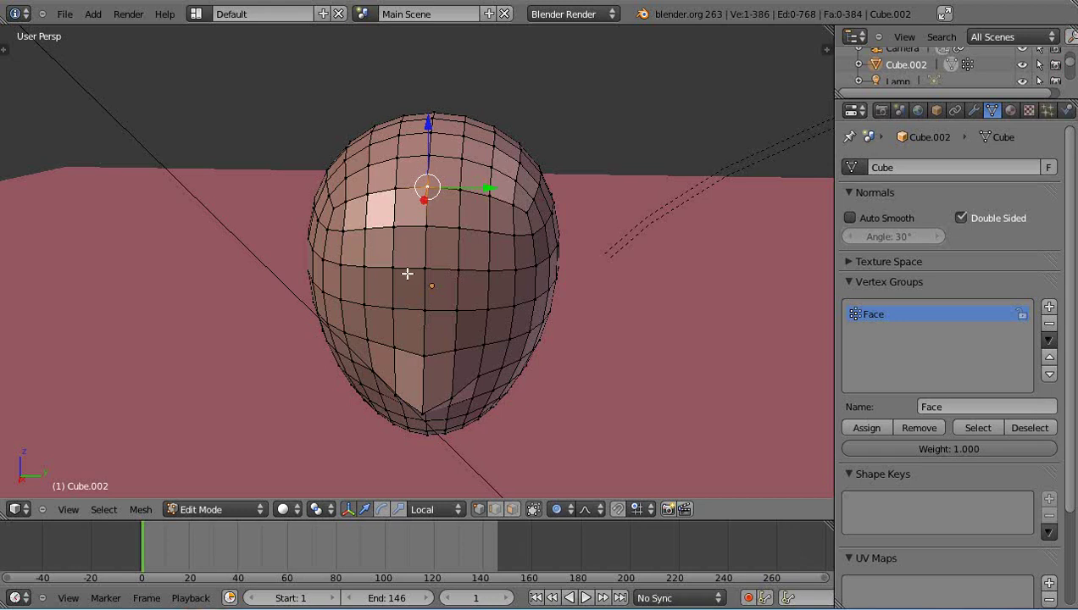
pyautogui.click(512, 509)
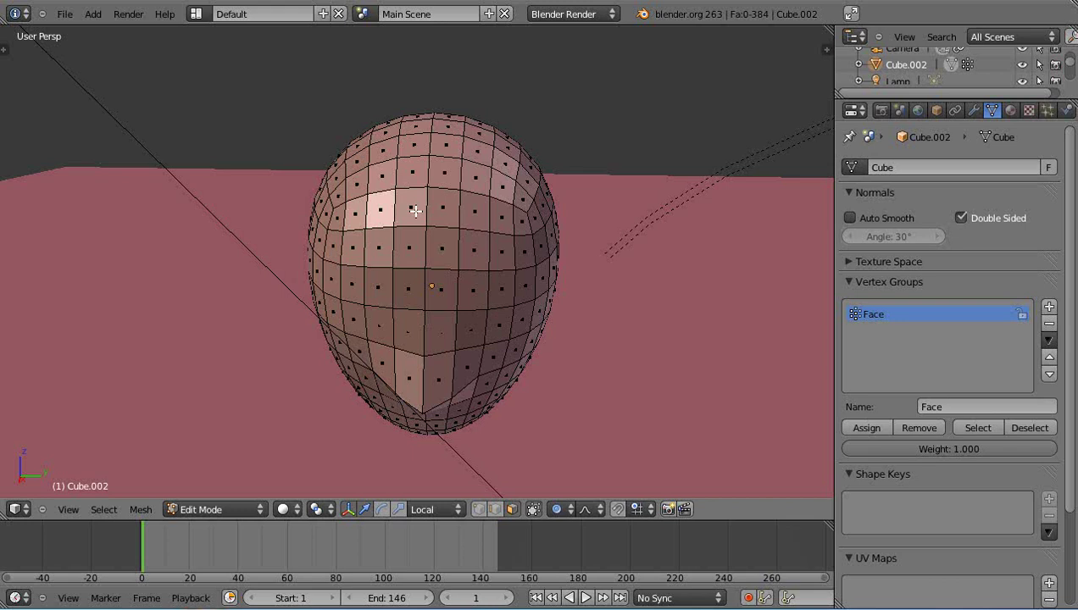
pyautogui.rightClick(416, 210)
pyautogui.keyDown('shift'); pyautogui.rightClick(444, 210); pyautogui.keyUp('shift')
pyautogui.keyDown('shift'); pyautogui.rightClick(444, 178); pyautogui.keyUp('shift')
pyautogui.keyDown('shift'); pyautogui.rightClick(412, 173); pyautogui.keyUp('shift')
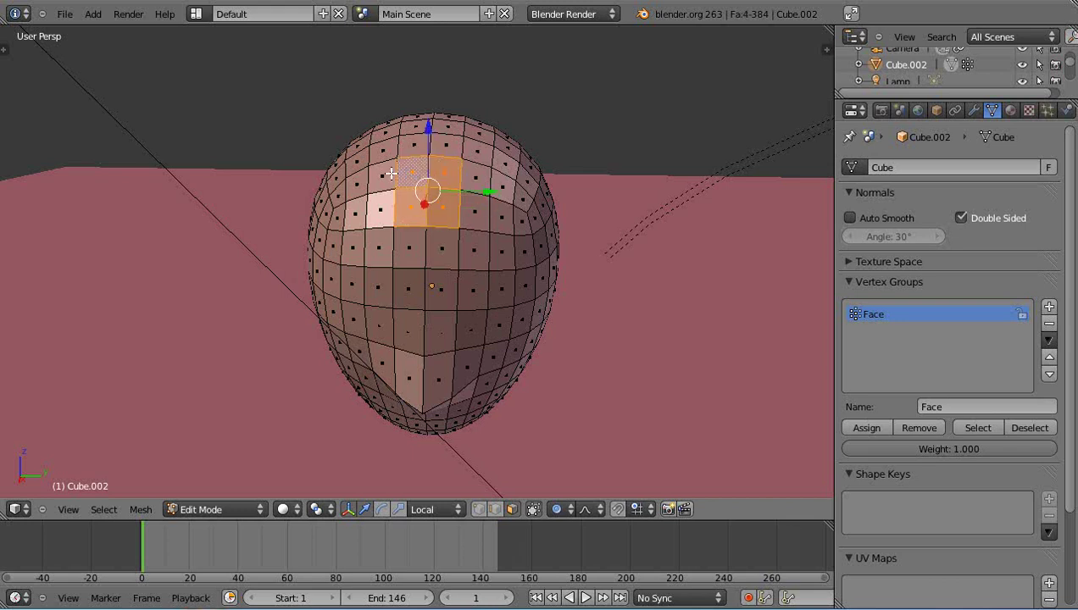
pyautogui.keyDown('shift'); pyautogui.rightClick(391, 173); pyautogui.keyUp('shift')
pyautogui.keyDown('shift'); pyautogui.rightClick(476, 185); pyautogui.keyUp('shift')
pyautogui.keyDown('shift'); pyautogui.rightClick(477, 153); pyautogui.keyUp('shift')
pyautogui.keyDown('shift'); pyautogui.rightClick(446, 148); pyautogui.keyUp('shift')
pyautogui.keyDown('shift'); pyautogui.rightClick(420, 149); pyautogui.keyUp('shift')
pyautogui.keyDown('shift'); pyautogui.rightClick(383, 149); pyautogui.keyUp('shift')
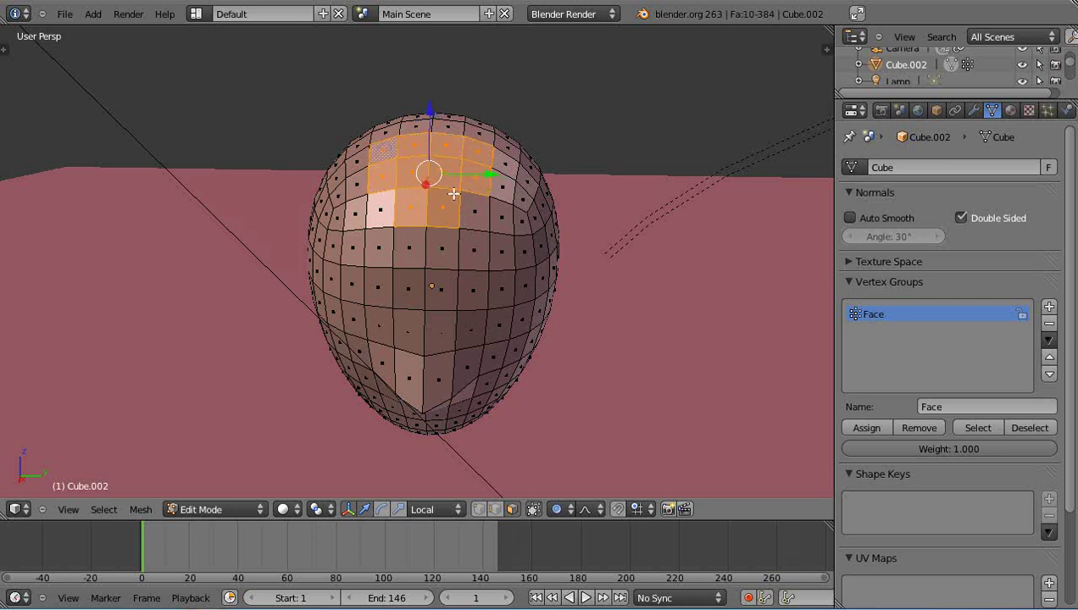
pyautogui.moveTo(453, 194); pyautogui.dragTo(424, 218, button='middle')
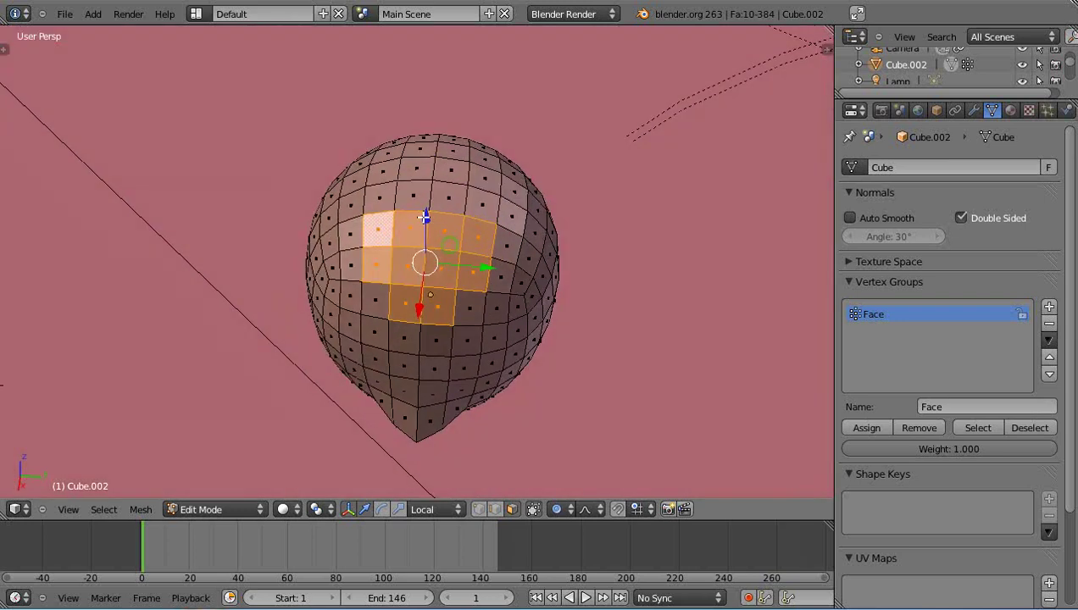
pyautogui.keyDown('shift'); pyautogui.rightClick(382, 197); pyautogui.keyUp('shift')
pyautogui.keyDown('shift'); pyautogui.rightClick(415, 192); pyautogui.keyUp('shift')
pyautogui.keyDown('shift'); pyautogui.rightClick(449, 196); pyautogui.keyUp('shift')
pyautogui.keyDown('shift'); pyautogui.rightClick(478, 207); pyautogui.keyUp('shift')
pyautogui.keyDown('shift'); pyautogui.rightClick(474, 178); pyautogui.keyUp('shift')
pyautogui.keyDown('shift'); pyautogui.rightClick(445, 173); pyautogui.keyUp('shift')
pyautogui.keyDown('shift'); pyautogui.rightClick(414, 173); pyautogui.keyUp('shift')
pyautogui.keyDown('shift'); pyautogui.rightClick(383, 174); pyautogui.keyUp('shift')
# - Extend the face selection into a strip running over the top and back of the head
pyautogui.moveTo(385, 175); pyautogui.dragTo(420, 206, button='middle')
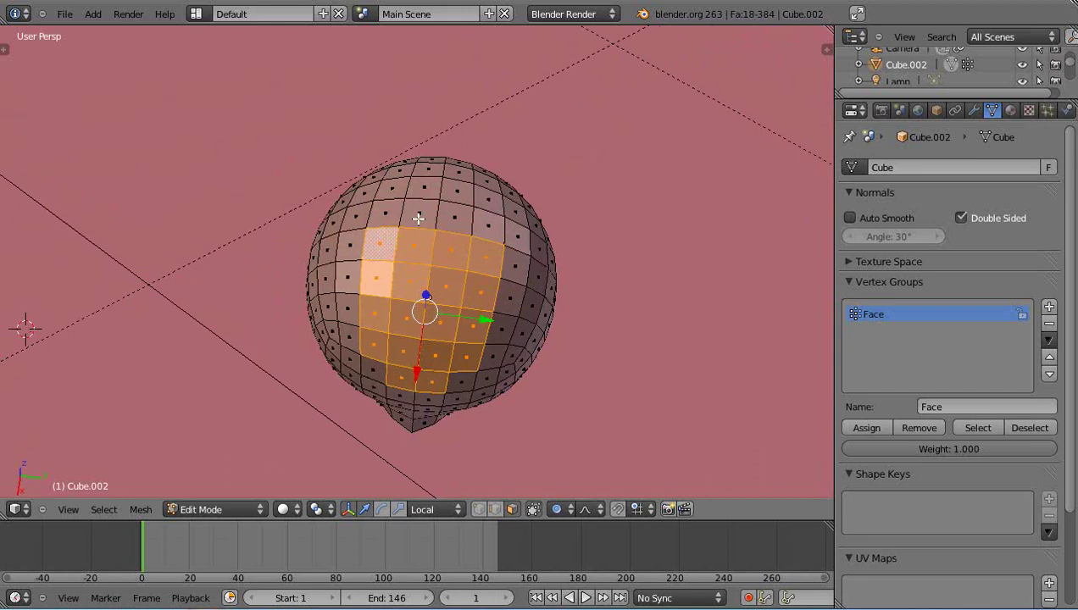
pyautogui.keyDown('shift'); pyautogui.rightClick(417, 217); pyautogui.keyUp('shift')
pyautogui.keyDown('shift'); pyautogui.rightClick(458, 219); pyautogui.keyUp('shift')
pyautogui.moveTo(463, 246); pyautogui.dragTo(441, 229, button='middle')
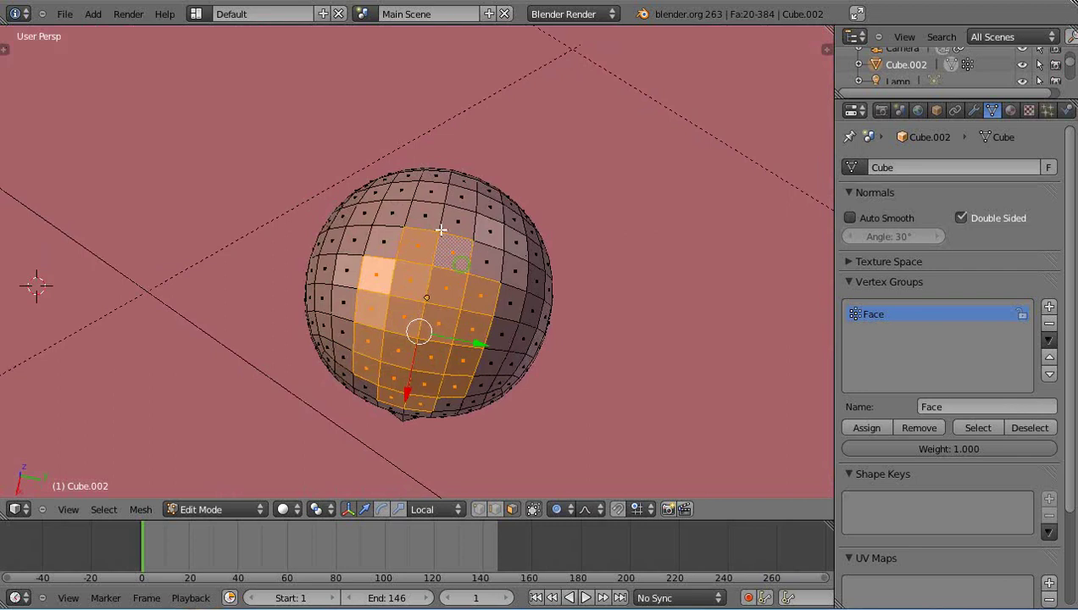
pyautogui.keyDown('shift'); pyautogui.rightClick(393, 249); pyautogui.keyUp('shift')
pyautogui.keyDown('shift'); pyautogui.rightClick(479, 262); pyautogui.keyUp('shift')
pyautogui.keyDown('shift'); pyautogui.rightClick(457, 222); pyautogui.keyUp('shift')
pyautogui.keyDown('shift'); pyautogui.rightClick(441, 207); pyautogui.keyUp('shift')
pyautogui.keyDown('shift'); pyautogui.rightClick(428, 196); pyautogui.keyUp('shift')
pyautogui.keyDown('shift'); pyautogui.rightClick(457, 202); pyautogui.keyUp('shift')
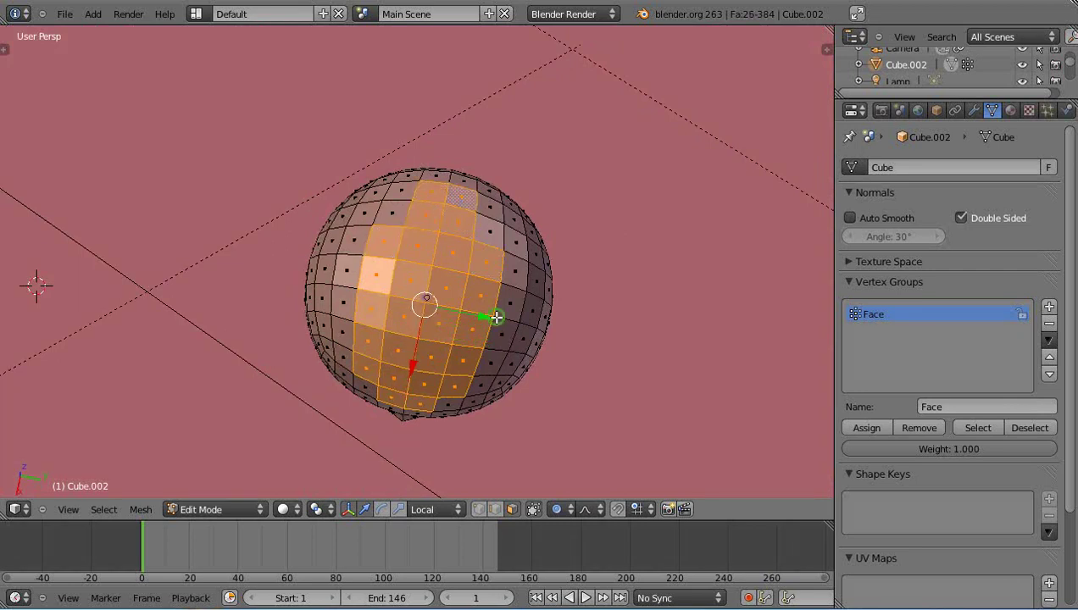
pyautogui.moveTo(456, 203); pyautogui.dragTo(420, 180, button='middle')
pyautogui.moveTo(479, 284); pyautogui.dragTo(336, 337, button='middle')
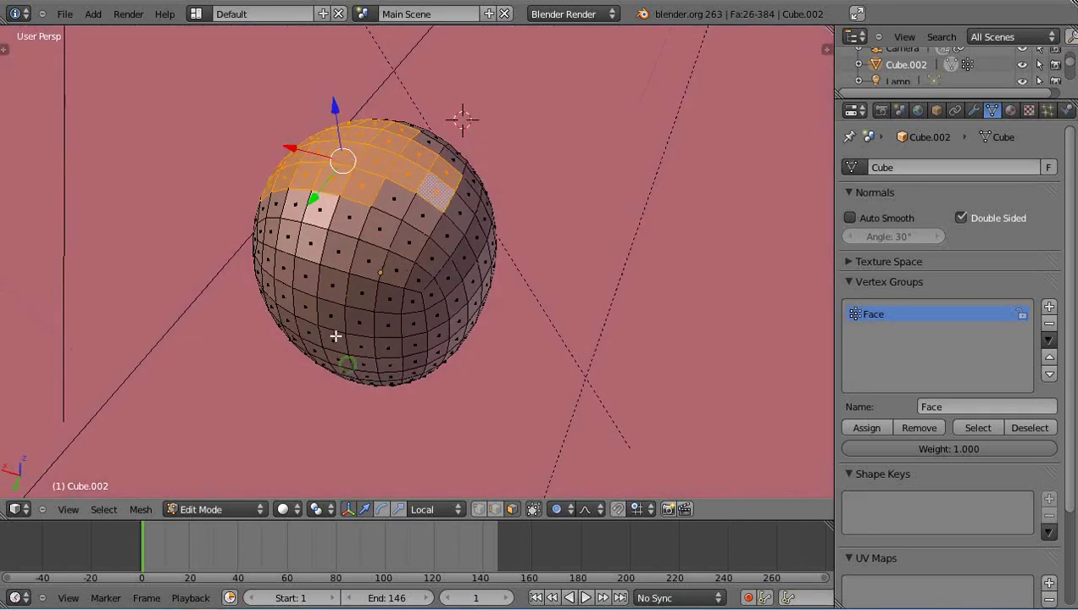
pyautogui.keyDown('shift'); pyautogui.rightClick(397, 204); pyautogui.keyUp('shift')
pyautogui.keyDown('shift'); pyautogui.rightClick(431, 144); pyautogui.keyUp('shift')
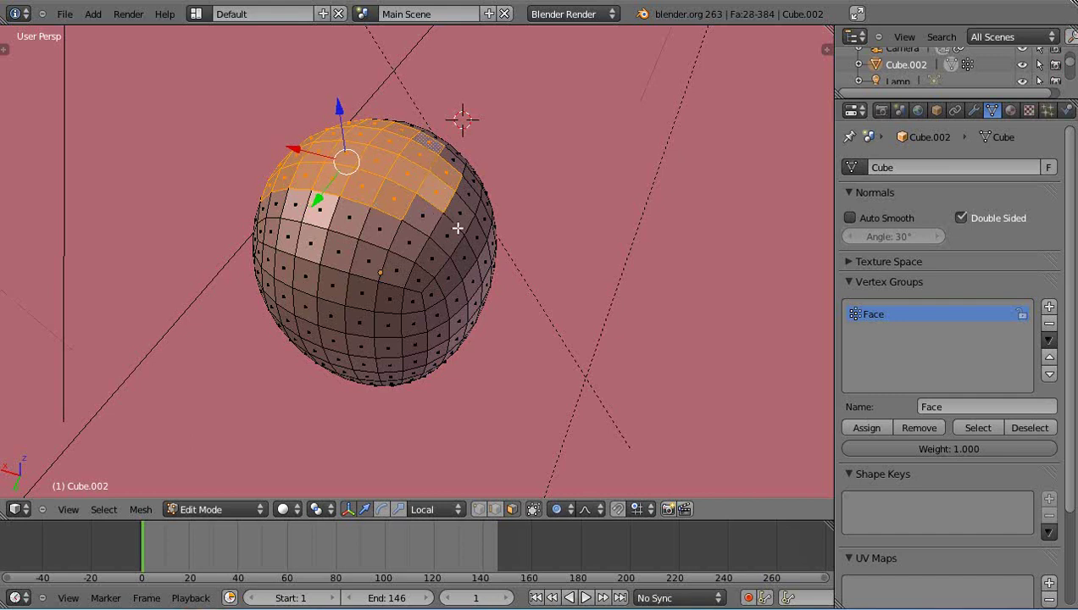
pyautogui.keyDown('shift'); pyautogui.rightClick(421, 217); pyautogui.keyUp('shift')
pyautogui.keyDown('shift'); pyautogui.rightClick(458, 166); pyautogui.keyUp('shift')
pyautogui.keyDown('shift'); pyautogui.rightClick(460, 219); pyautogui.keyUp('shift')
pyautogui.keyDown('shift'); pyautogui.rightClick(469, 196); pyautogui.keyUp('shift')
pyautogui.moveTo(447, 282); pyautogui.dragTo(361, 235, button='middle')
pyautogui.keyDown('shift'); pyautogui.rightClick(419, 198); pyautogui.keyUp('shift')
pyautogui.keyDown('shift'); pyautogui.rightClick(441, 195); pyautogui.keyUp('shift')
pyautogui.keyDown('shift'); pyautogui.rightClick(385, 175); pyautogui.keyUp('shift')
pyautogui.keyDown('shift'); pyautogui.rightClick(457, 167); pyautogui.keyUp('shift')
pyautogui.moveTo(356, 250); pyautogui.dragTo(559, 258, button='middle')
pyautogui.moveTo(394, 290); pyautogui.dragTo(505, 242, button='middle')
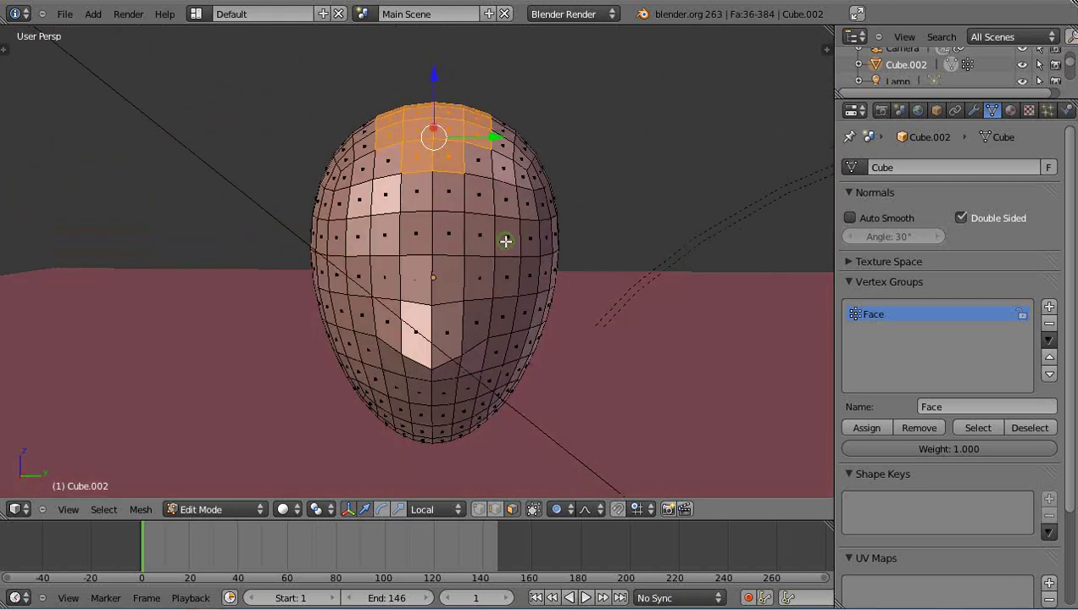
# - Assign the selected faces to the Face vertex group at weight 0.1, then return to Object Mode
pyautogui.click(965, 450)
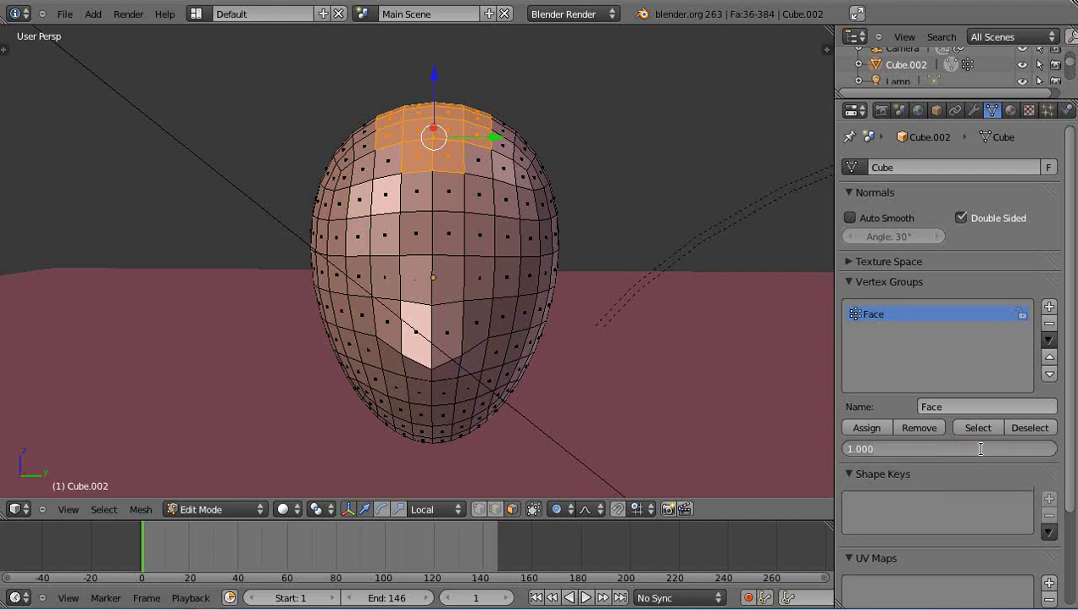
pyautogui.press('BackSpace')
pyautogui.write('.1')
pyautogui.press('Return')
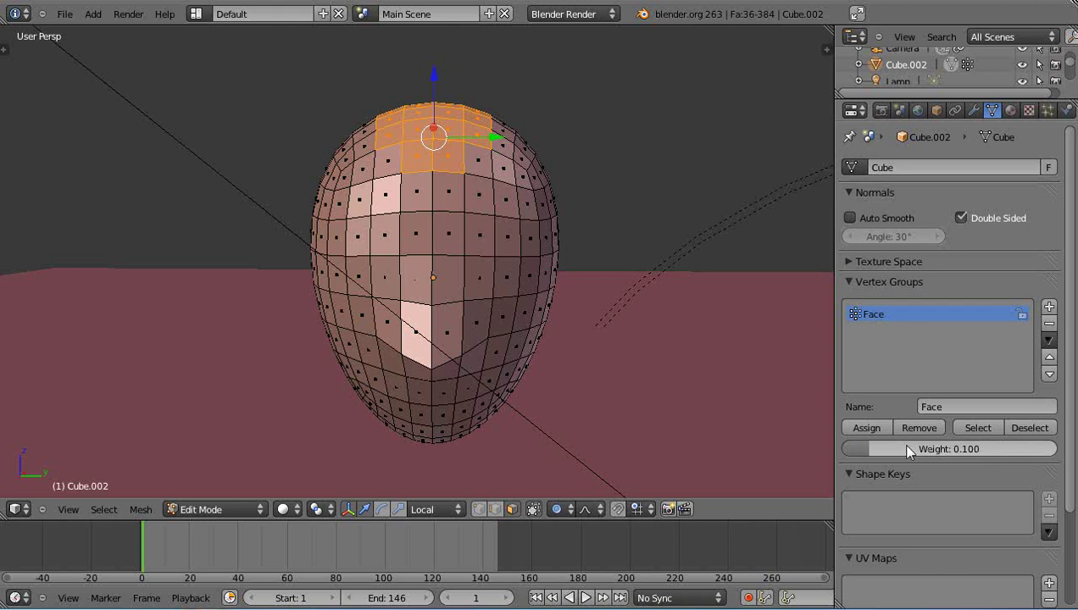
pyautogui.click(861, 430)
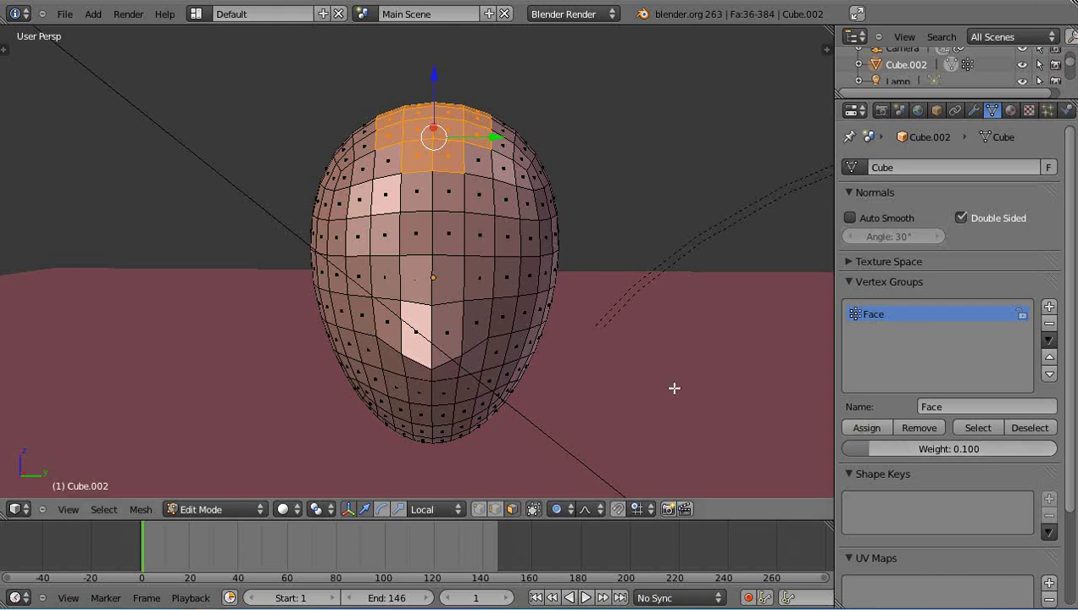
pyautogui.press('Tab')
pyautogui.moveTo(633, 385); pyautogui.dragTo(497, 371, button='middle')
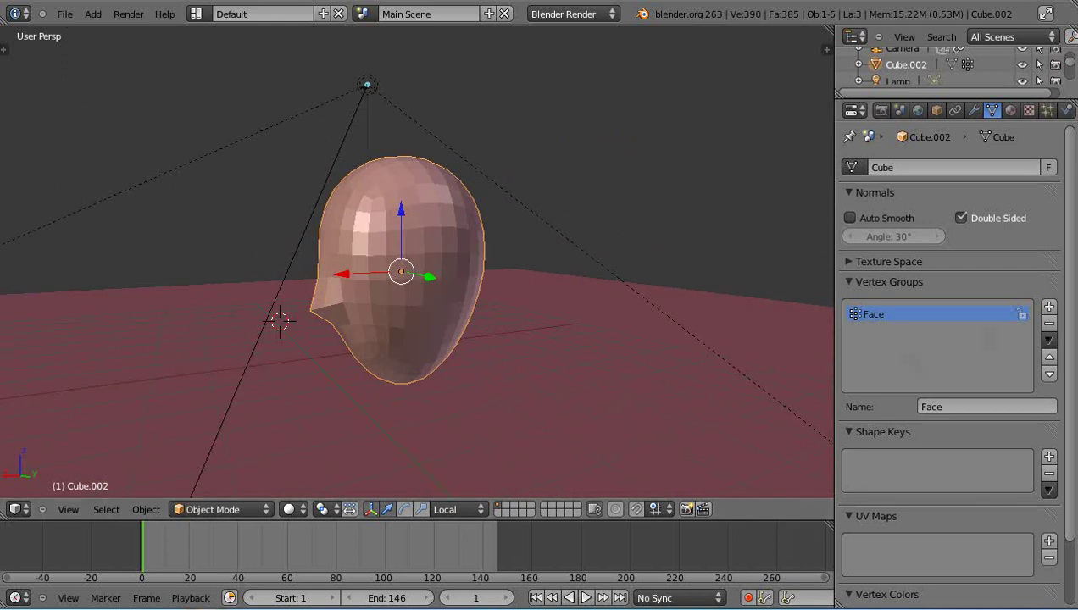
# - Add a Hair particle system of 1000 strands to Cube.002 with hair length 0.320
pyautogui.click(1047, 110)
pyautogui.click(1049, 167)
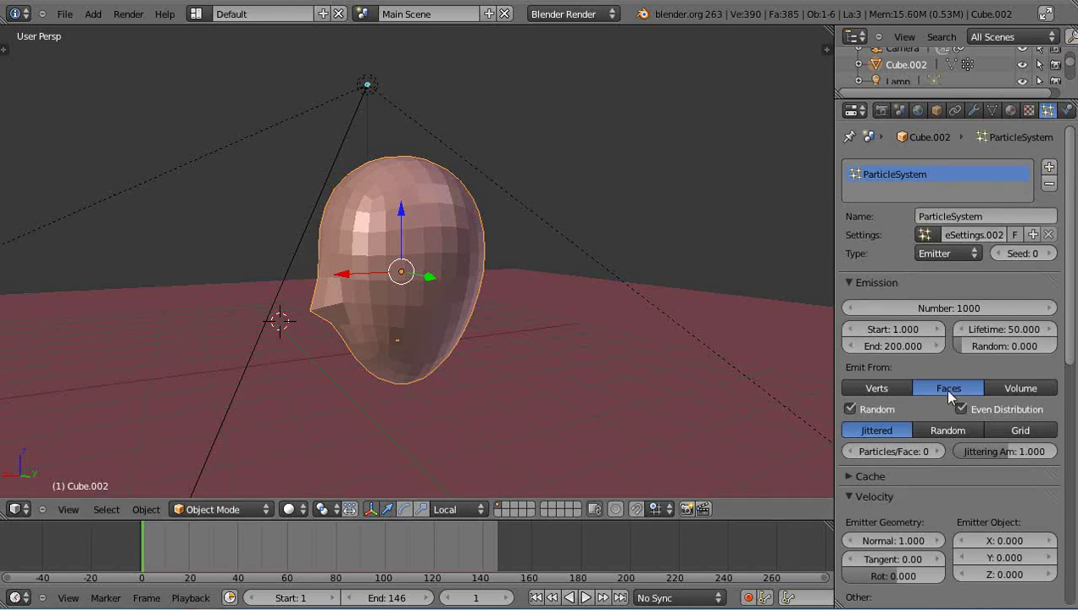
pyautogui.scroll(-2, 920, 389)
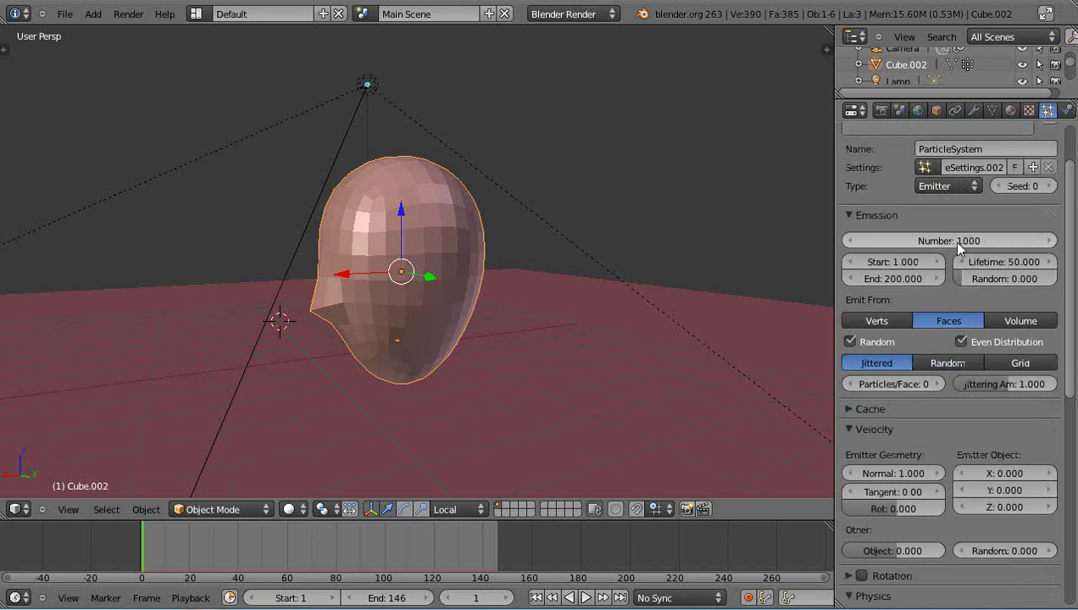
pyautogui.click(942, 187)
pyautogui.click(936, 153)
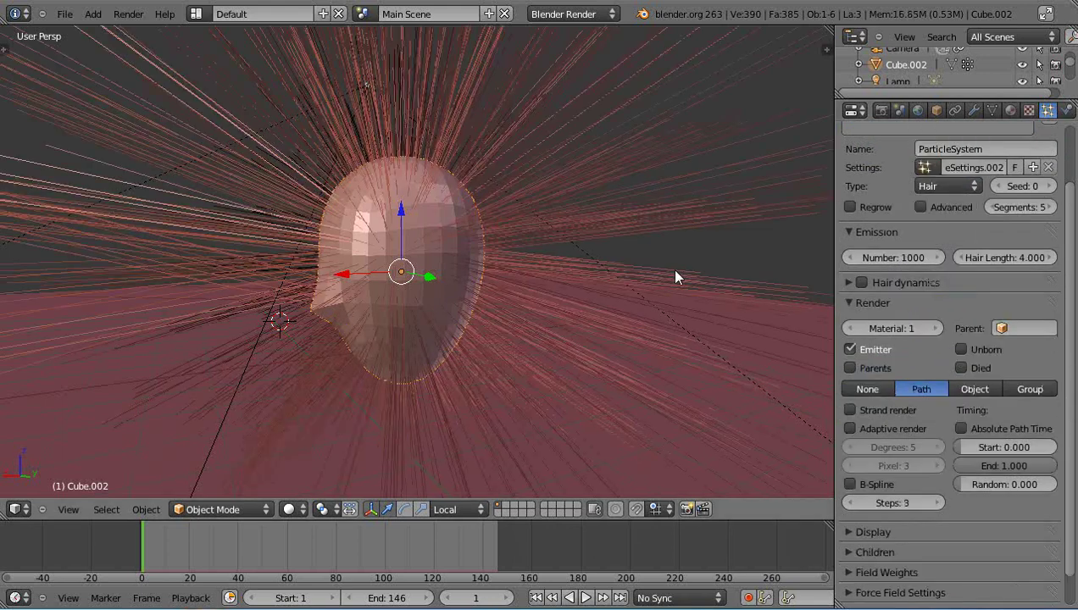
pyautogui.click(1031, 261)
pyautogui.moveTo(1031, 259); pyautogui.dragTo(916, 276)
pyautogui.moveTo(453, 363); pyautogui.dragTo(585, 349, button='middle')
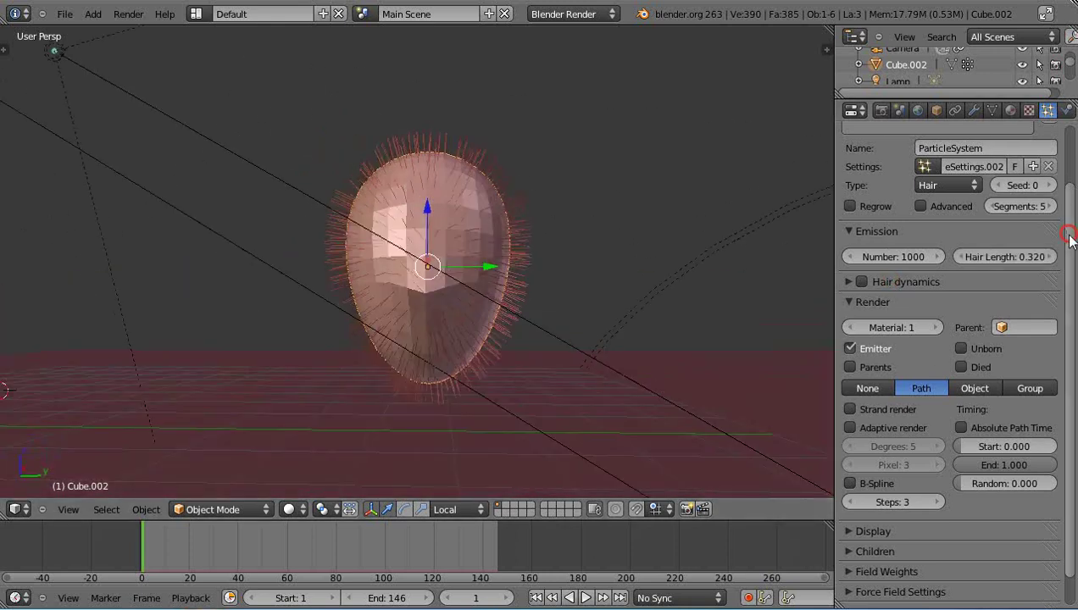
# - Set the particle Density vertex group to Face
pyautogui.scroll(-1, 1059, 254)
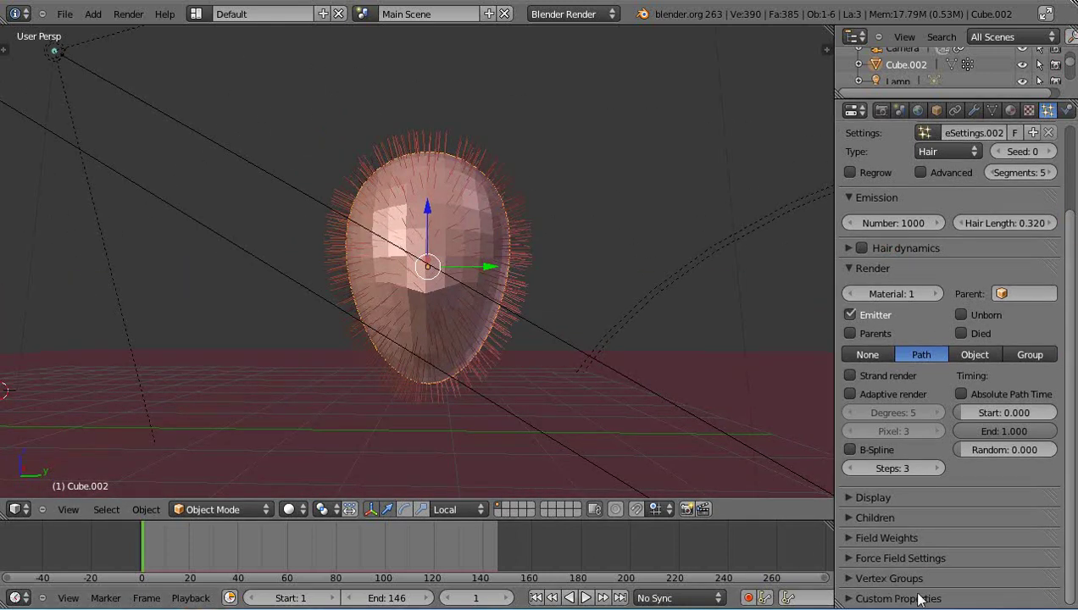
pyautogui.click(852, 579)
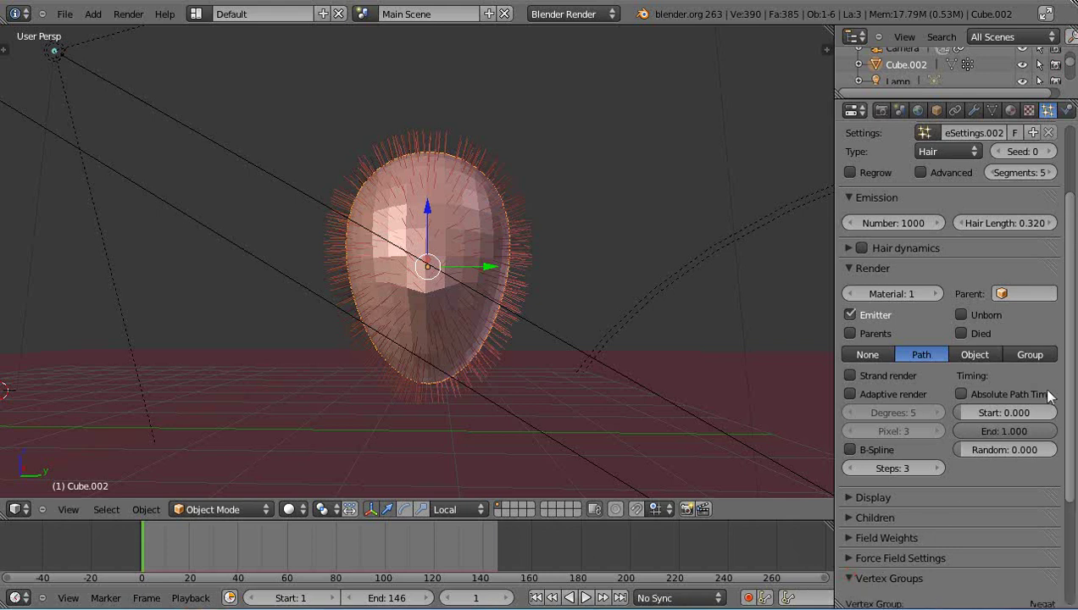
pyautogui.moveTo(1066, 368); pyautogui.dragTo(1069, 591)
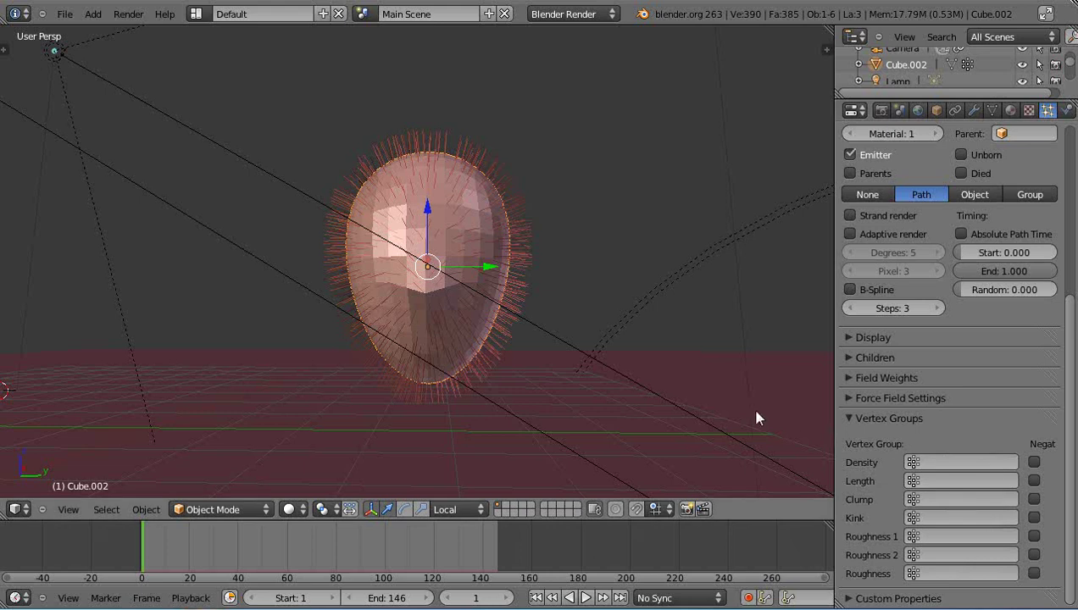
pyautogui.click(966, 462)
pyautogui.click(915, 292)
# - Orbit and zoom around the head to check that hair grows only on the crown
pyautogui.moveTo(590, 349); pyautogui.dragTo(568, 386, button='middle')
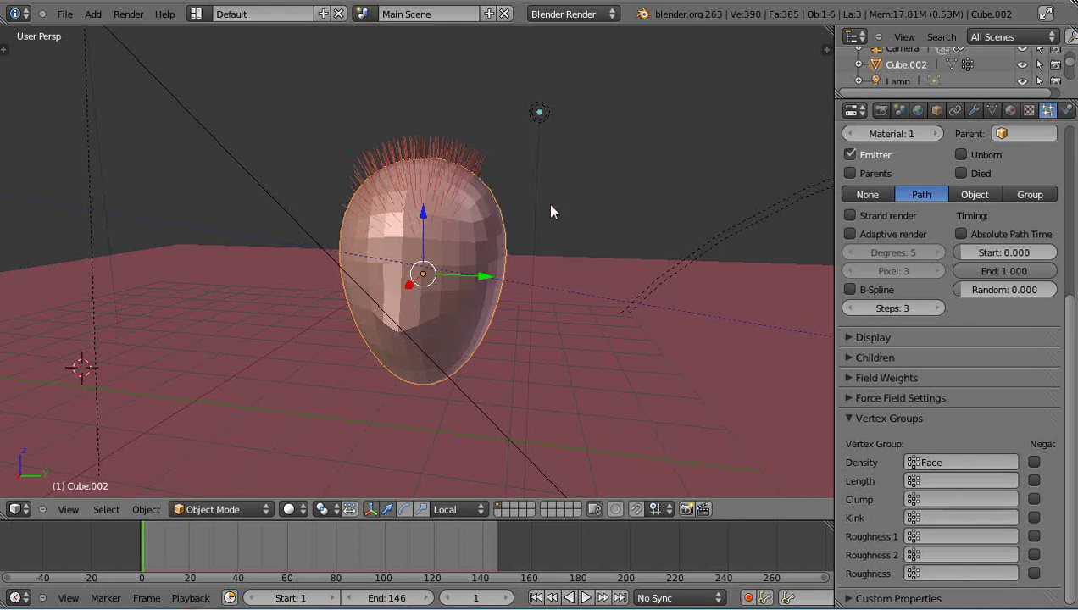
pyautogui.scroll(3, 521, 332)
pyautogui.scroll(-2, 529, 333)
pyautogui.moveTo(500, 367); pyautogui.dragTo(369, 316, button='middle')
pyautogui.scroll(4, 488, 304)
pyautogui.scroll(-5, 488, 305)
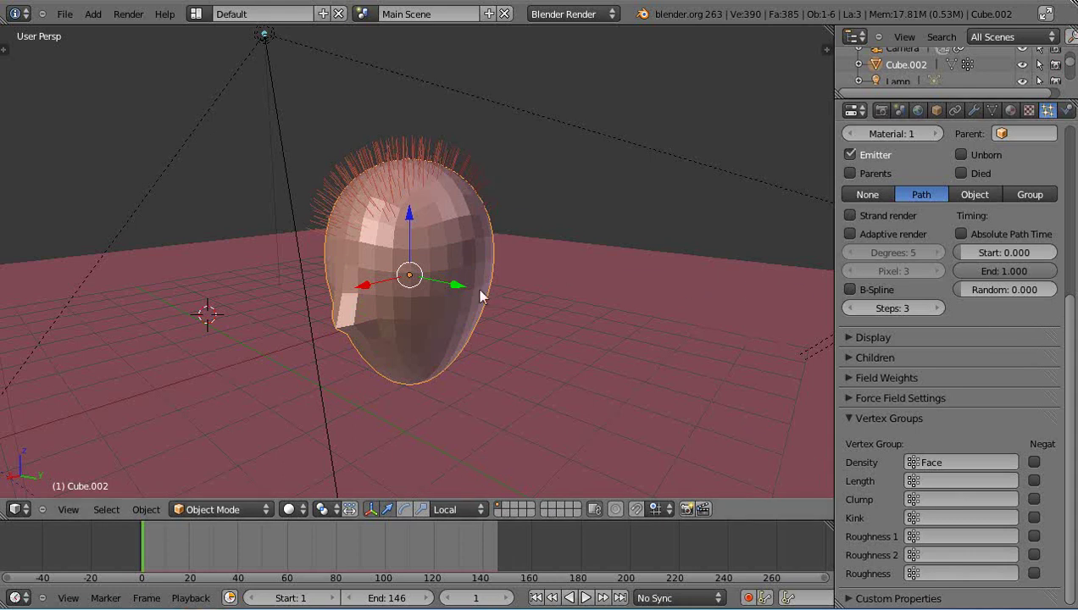
pyautogui.scroll(4, 387, 257)
pyautogui.scroll(-6, 392, 194)
pyautogui.scroll(3, 392, 194)
pyautogui.moveTo(398, 195); pyautogui.dragTo(434, 217, button='middle')
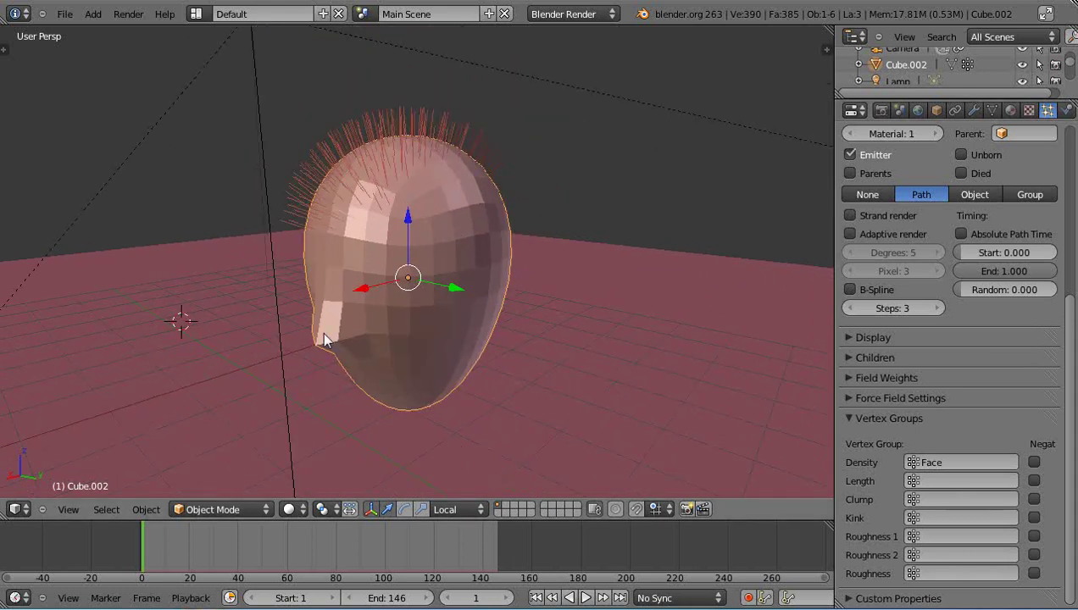
pyautogui.moveTo(322, 332); pyautogui.dragTo(529, 326, button='middle')
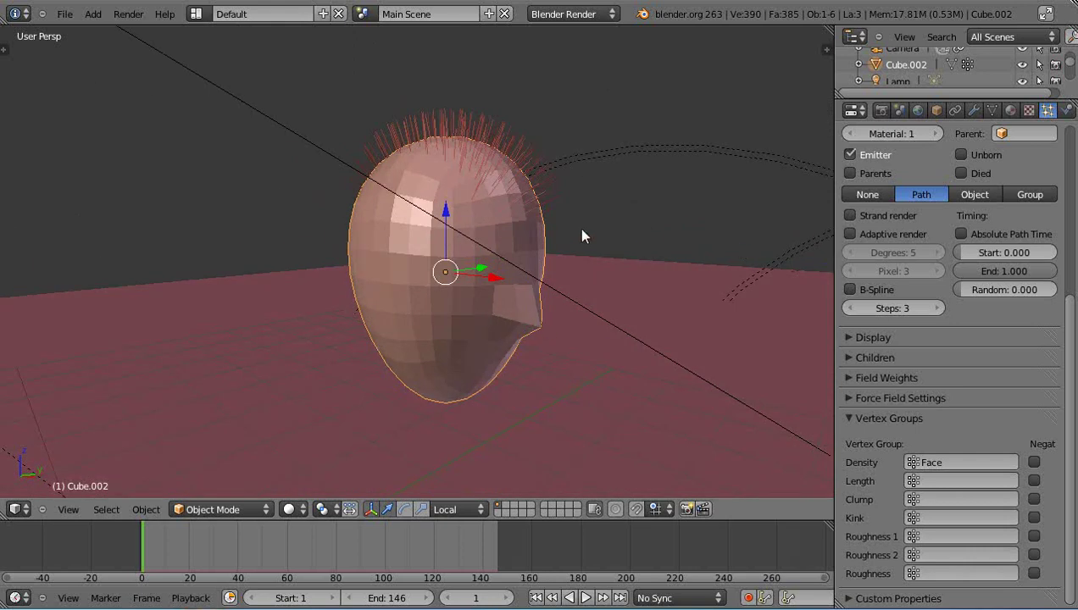
pyautogui.moveTo(582, 236); pyautogui.dragTo(528, 267, button='middle')
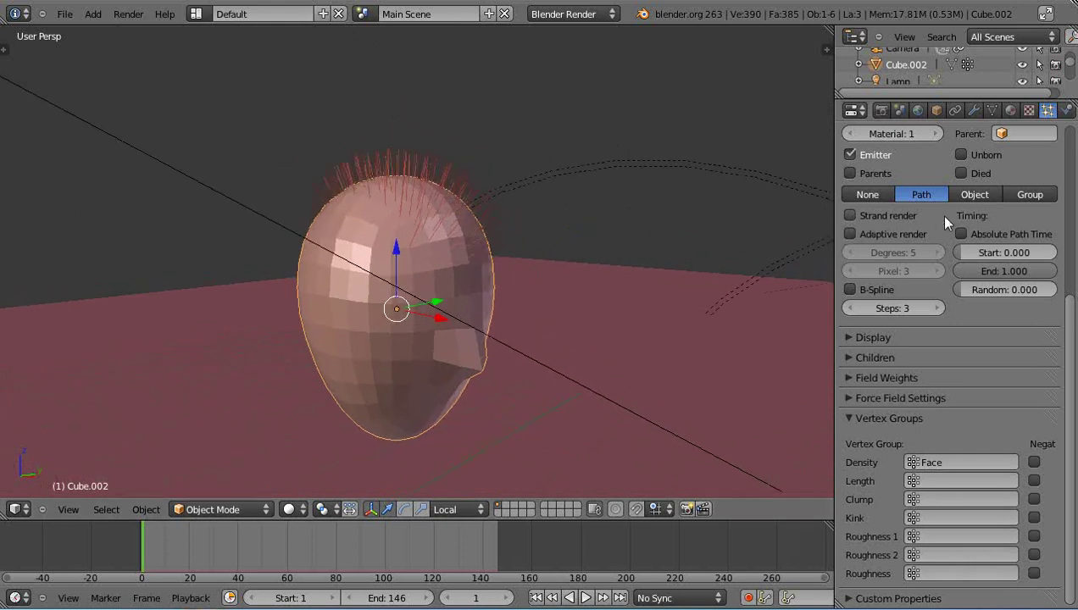
pyautogui.scroll(6, 939, 286)
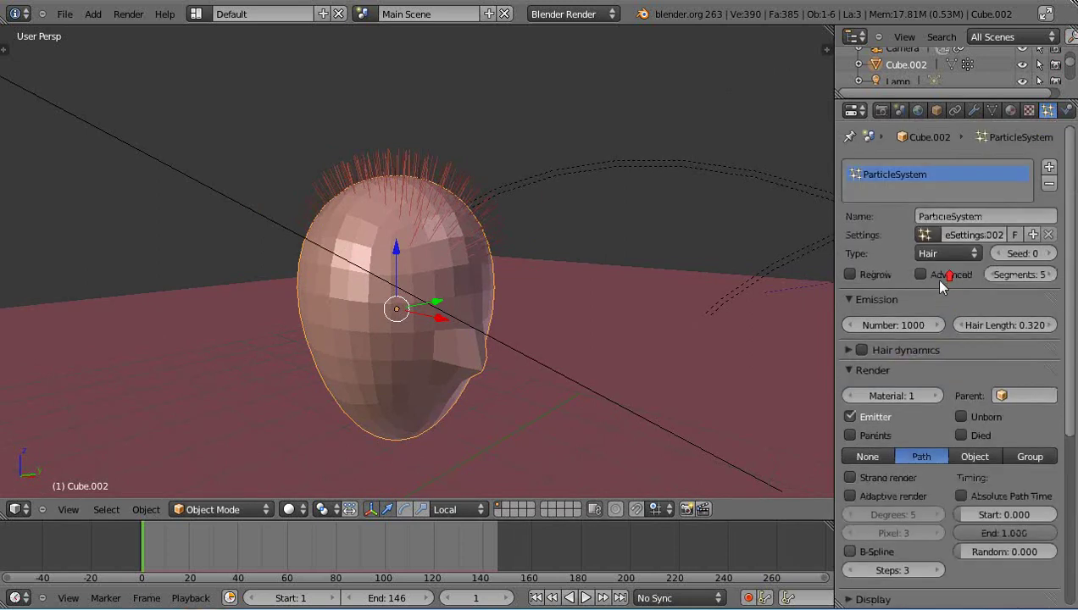
# - Raise the hair emission number from 1000 to 4876, then orbit to inspect the dense crest
pyautogui.moveTo(891, 330); pyautogui.dragTo(945, 322)
pyautogui.moveTo(642, 320)
pyautogui.mouseDown(button='middle')
pyautogui.moveTo(534, 319)
pyautogui.moveTo(534, 378)
pyautogui.mouseUp(button='middle')
pyautogui.moveTo(869, 325); pyautogui.dragTo(974, 345)
pyautogui.moveTo(871, 333); pyautogui.dragTo(941, 329)
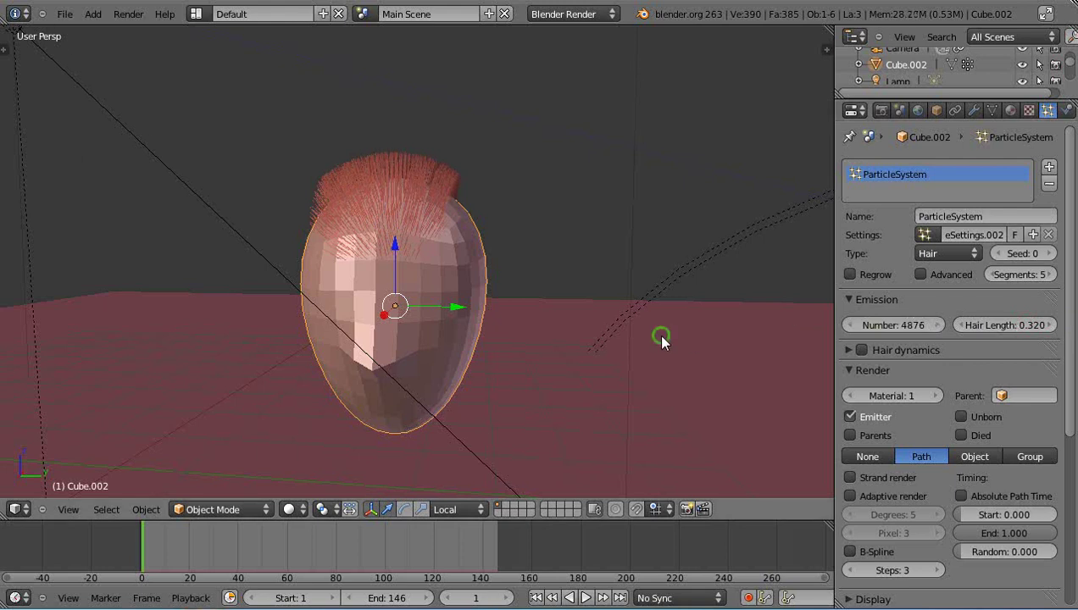
pyautogui.moveTo(657, 339); pyautogui.dragTo(603, 339, button='middle')
pyautogui.moveTo(486, 350); pyautogui.dragTo(409, 341, button='middle')
pyautogui.scroll(-4, 464, 324)
pyautogui.scroll(3, 474, 321)
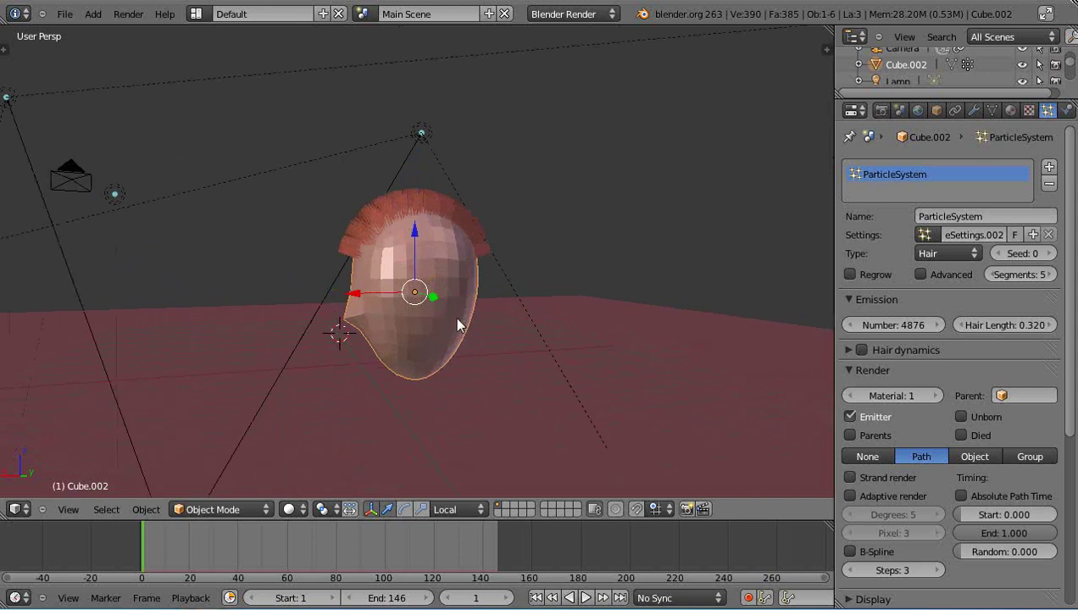
pyautogui.moveTo(457, 325); pyautogui.dragTo(299, 282, button='middle')
pyautogui.scroll(-3, 432, 334)
# - Add an Empty at a 3D cursor placed left of the head
pyautogui.click(189, 245)
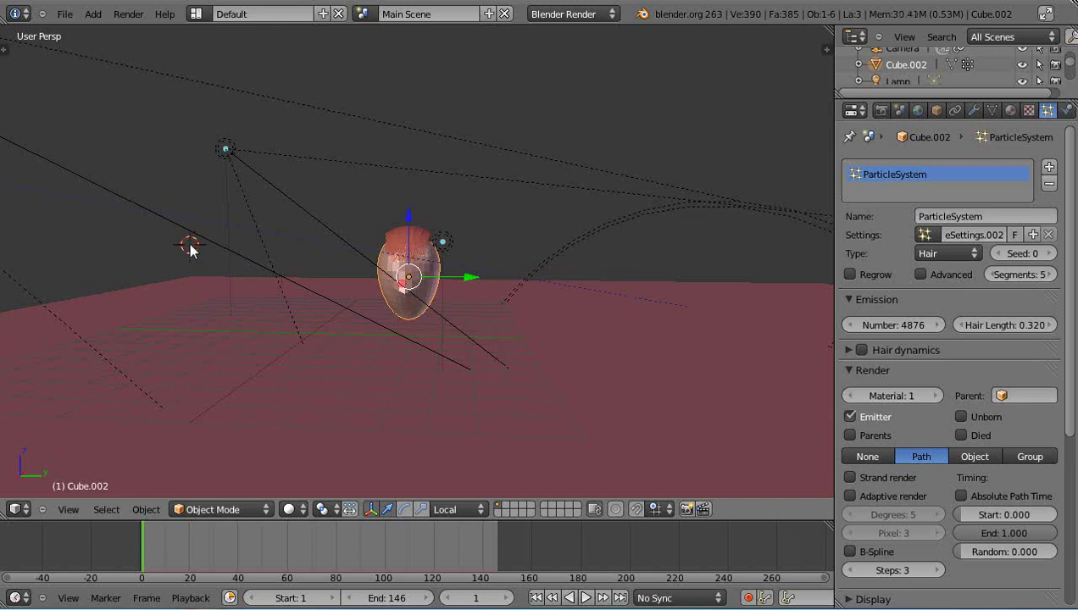
pyautogui.hotkey('shift', 'a')
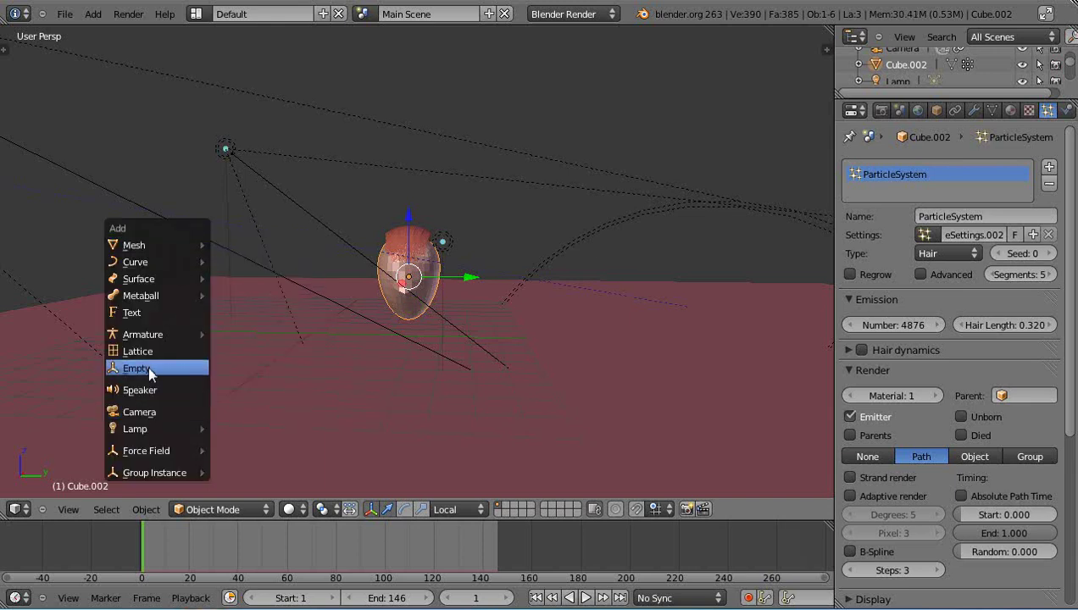
pyautogui.click(150, 371)
# - Make the Empty a Wind force field with strength 23.224
pyautogui.click(1012, 111)
pyautogui.click(898, 188)
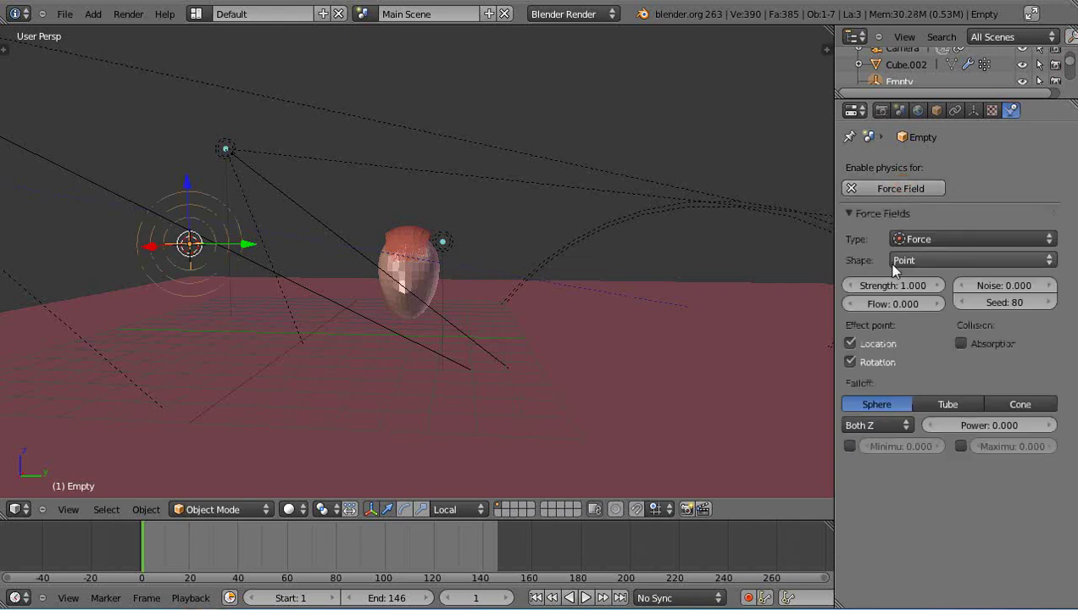
pyautogui.click(917, 239)
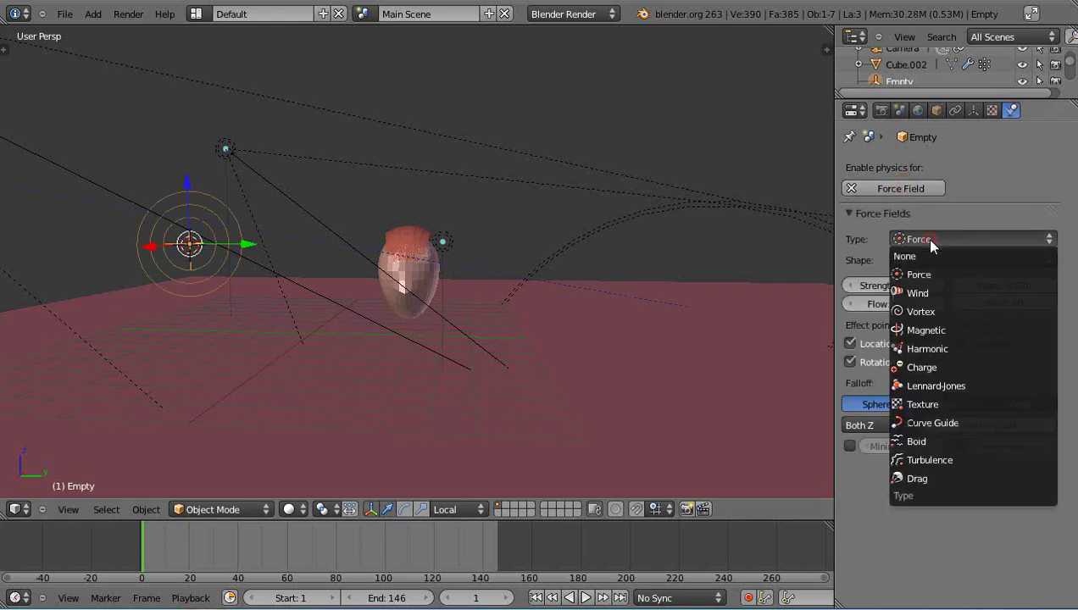
pyautogui.click(928, 293)
pyautogui.moveTo(922, 286); pyautogui.dragTo(861, 302)
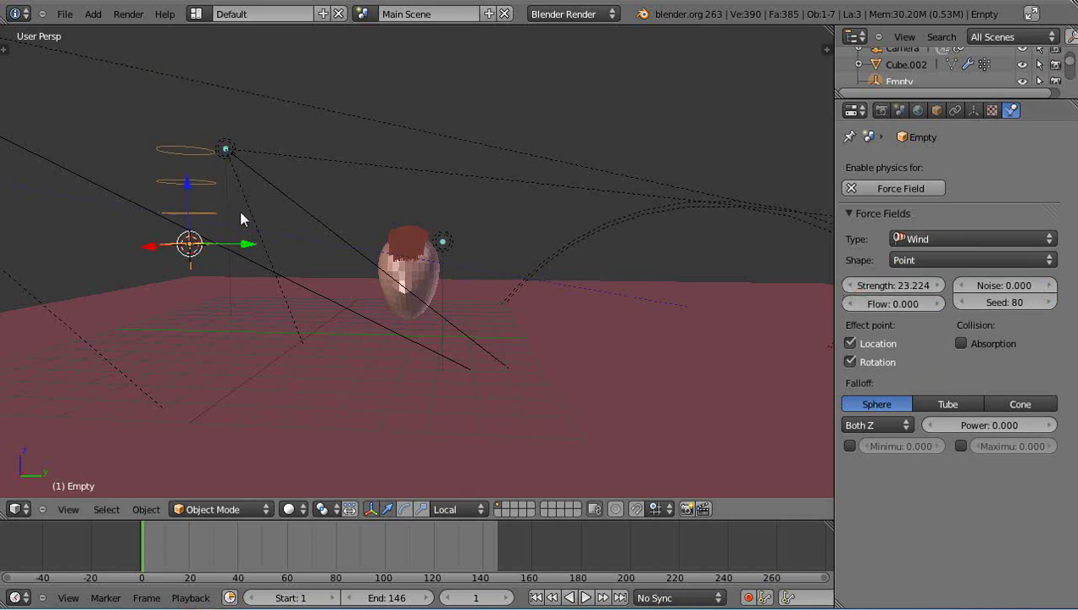
pyautogui.moveTo(238, 224); pyautogui.dragTo(222, 275, button='middle')
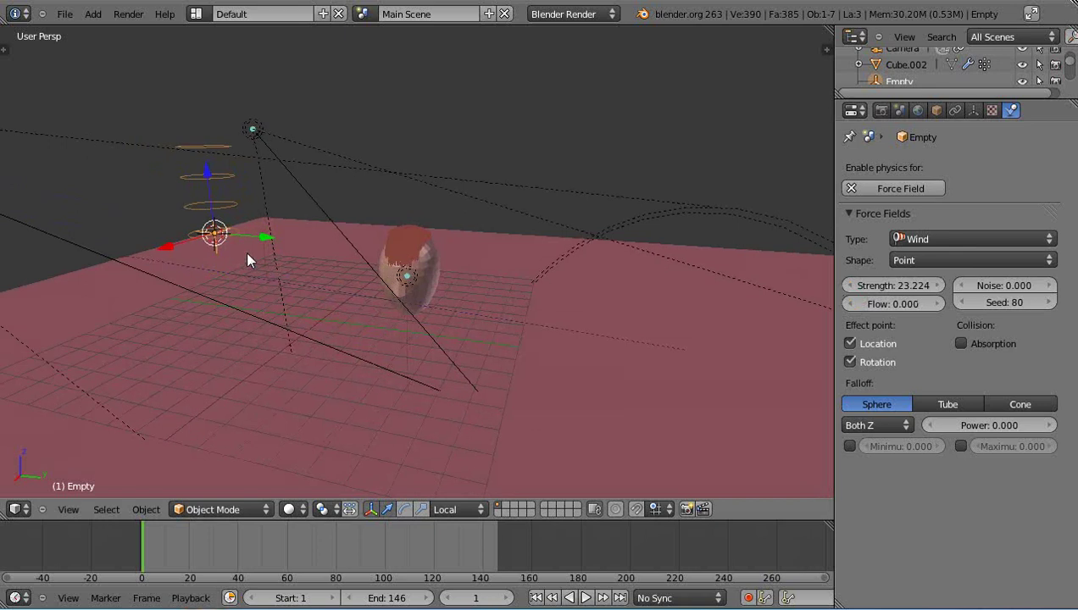
# - Move the wind Empty along the X and Y axes
pyautogui.moveTo(318, 269); pyautogui.dragTo(282, 217, button='middle')
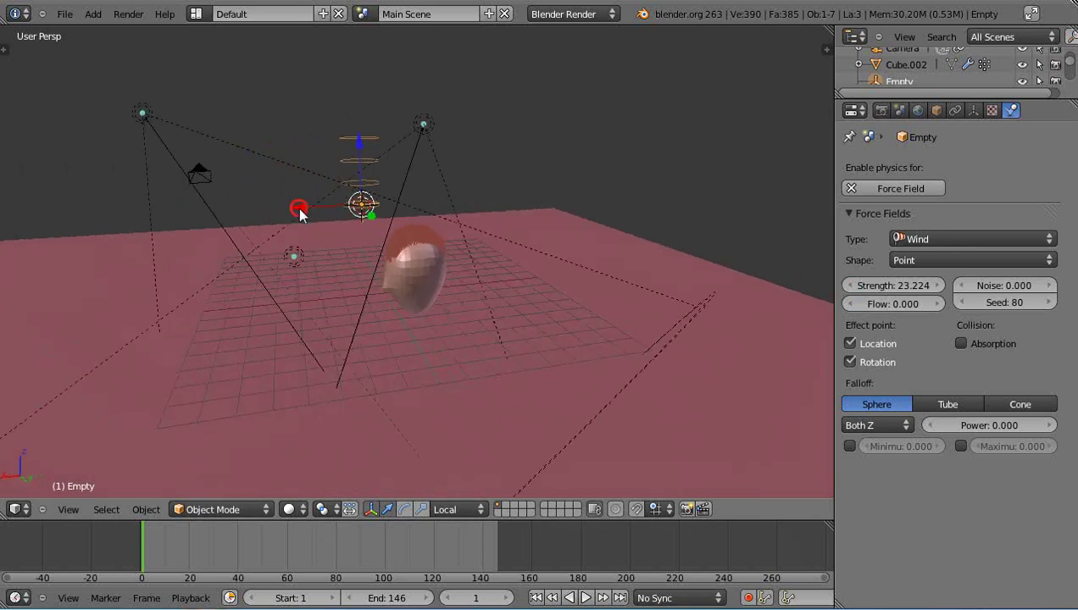
pyautogui.moveTo(301, 213); pyautogui.dragTo(104, 233)
pyautogui.moveTo(106, 294); pyautogui.dragTo(290, 295, button='middle')
pyautogui.moveTo(378, 308); pyautogui.dragTo(457, 308)
# - From top view, shift the wind Empty left along X beside the egg head
pyautogui.press('KP_7')
pyautogui.scroll(2, 597, 348)
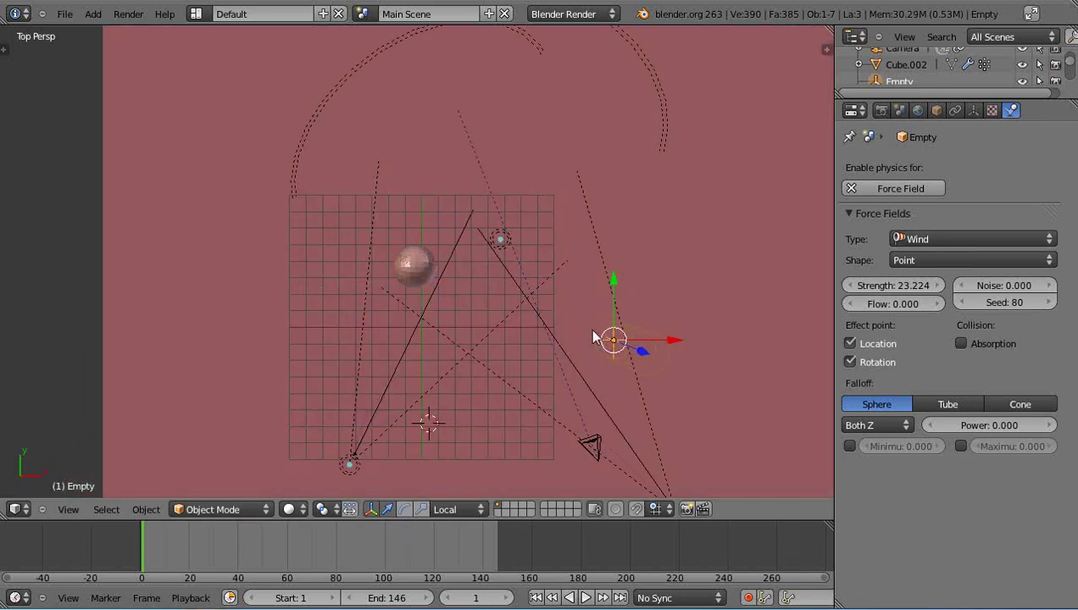
pyautogui.moveTo(666, 345); pyautogui.dragTo(623, 373)
pyautogui.moveTo(623, 373); pyautogui.dragTo(482, 239, button='middle')
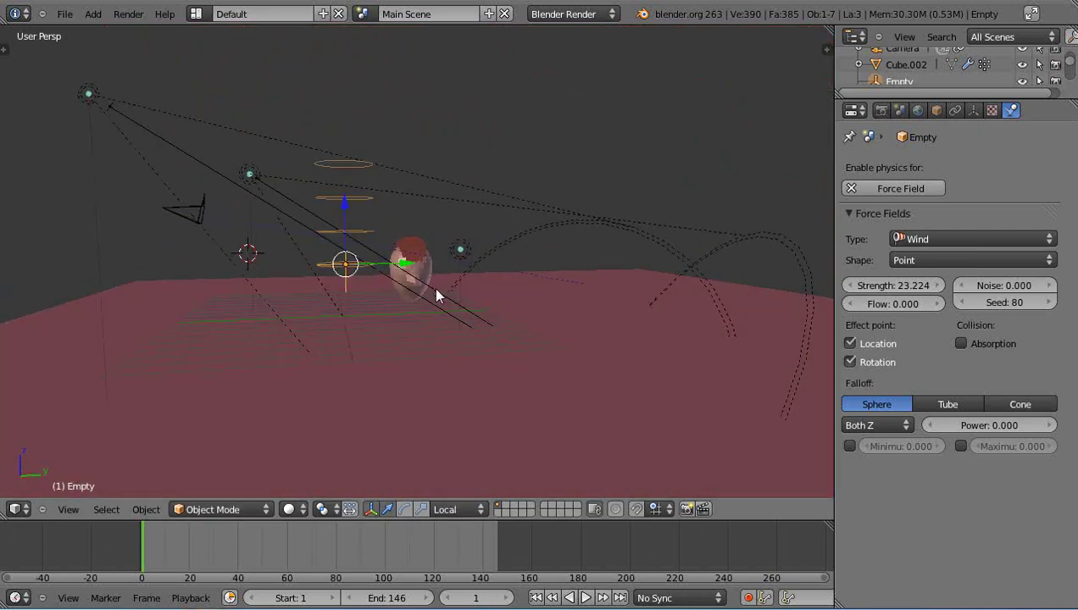
pyautogui.moveTo(414, 298); pyautogui.dragTo(329, 293, button='middle')
# - Rotate the Empty about the global Y axis and then the X axis to aim it at the head
pyautogui.press('r')
pyautogui.press('y')
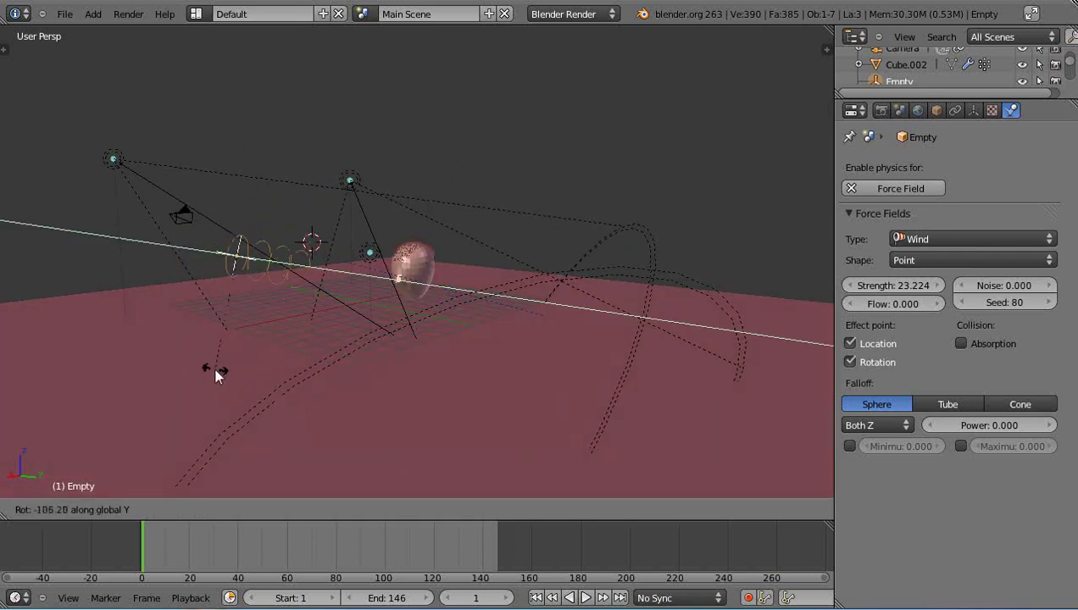
pyautogui.click(242, 383)
pyautogui.moveTo(242, 384); pyautogui.dragTo(341, 351, button='middle')
pyautogui.press('r')
pyautogui.press('x')
pyautogui.click(342, 330)
# - Refine the Empty's aim with two more X-axis rotations, global then local
pyautogui.moveTo(384, 327); pyautogui.dragTo(383, 334, button='middle')
pyautogui.press('r')
pyautogui.press('x')
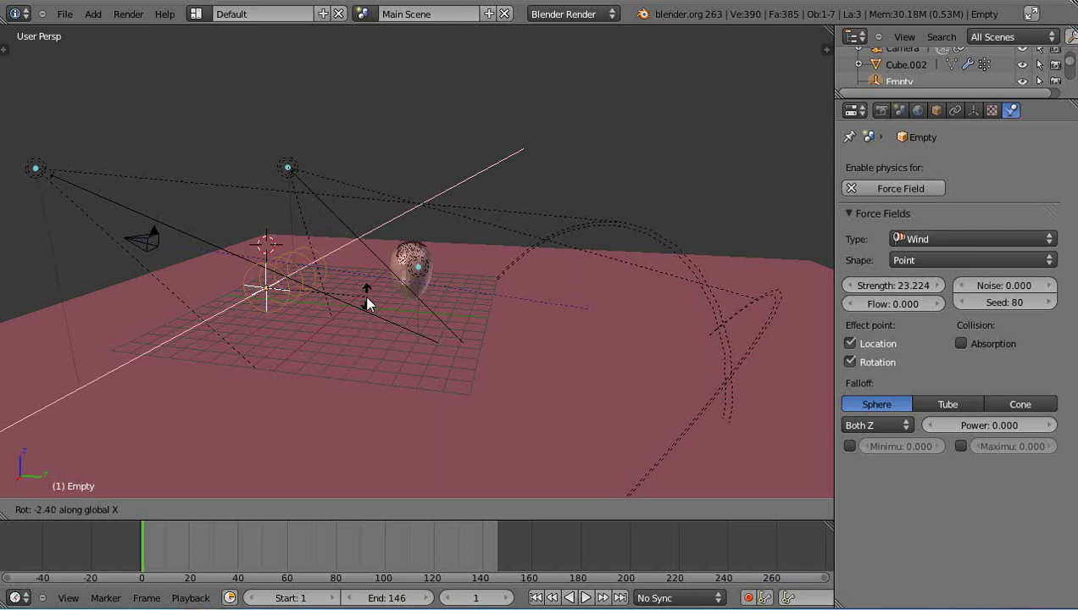
pyautogui.click(367, 298)
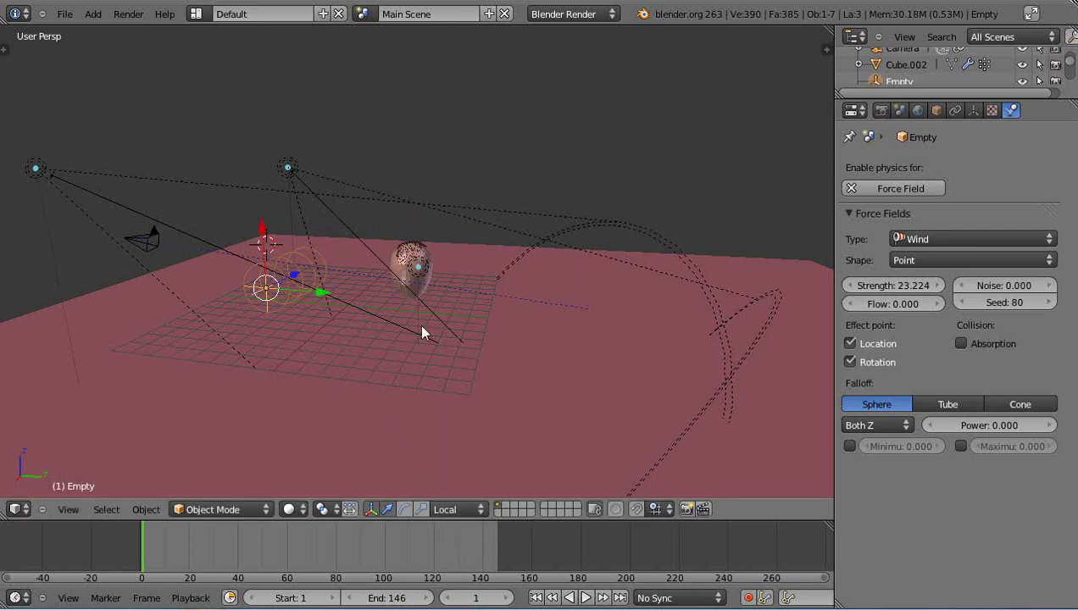
pyautogui.press('r')
pyautogui.press('x')
pyautogui.press('x')
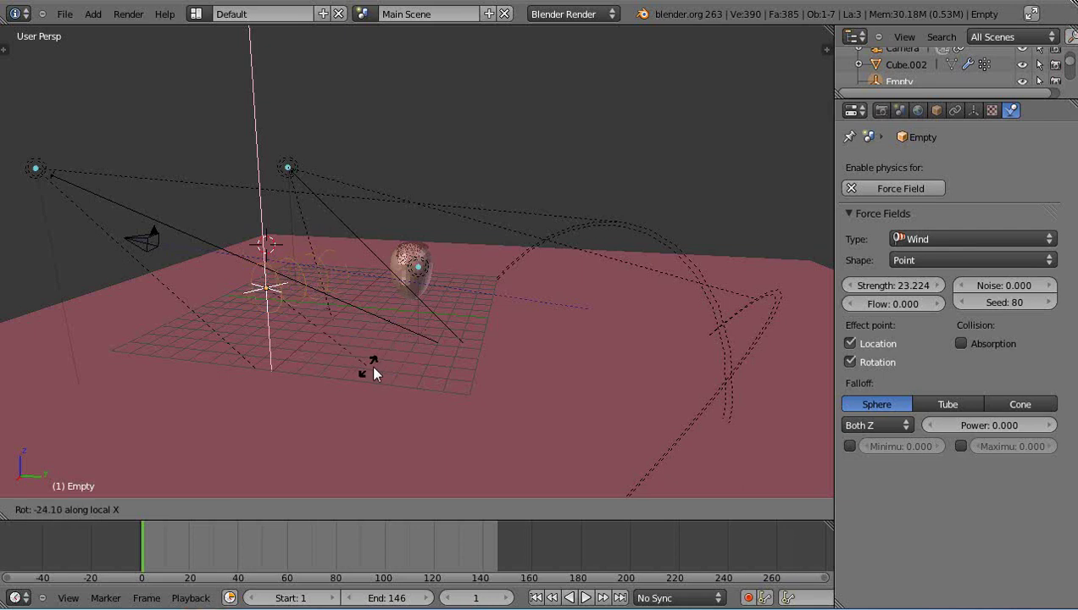
pyautogui.click(386, 368)
# - Set the wind field's Noise to 8.100
pyautogui.moveTo(385, 362); pyautogui.dragTo(405, 341, button='middle')
pyautogui.scroll(-4, 422, 324)
pyautogui.scroll(7, 424, 328)
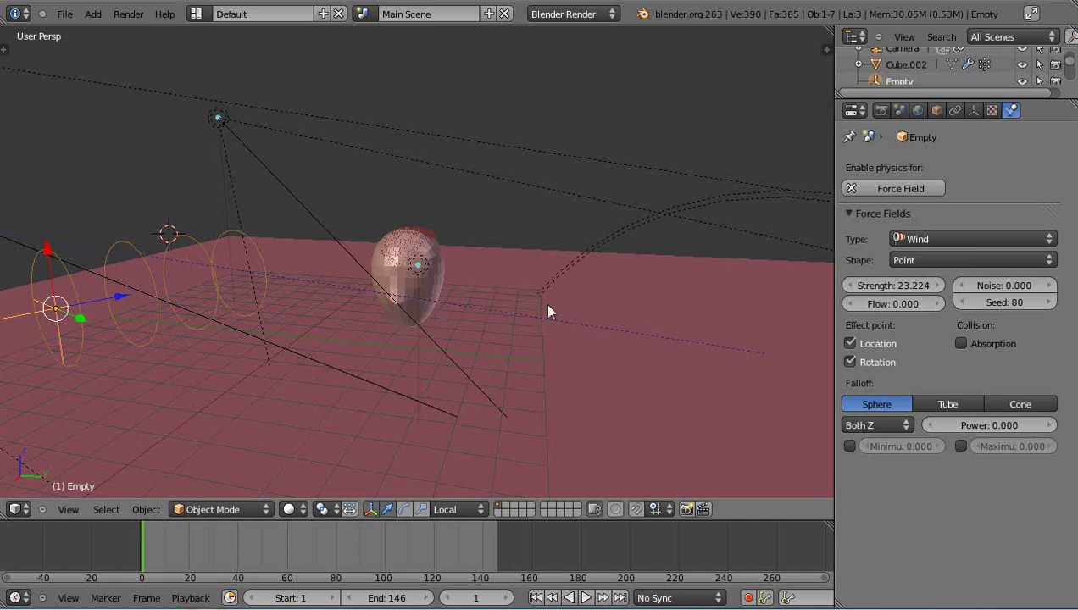
pyautogui.moveTo(987, 286); pyautogui.dragTo(1060, 288)
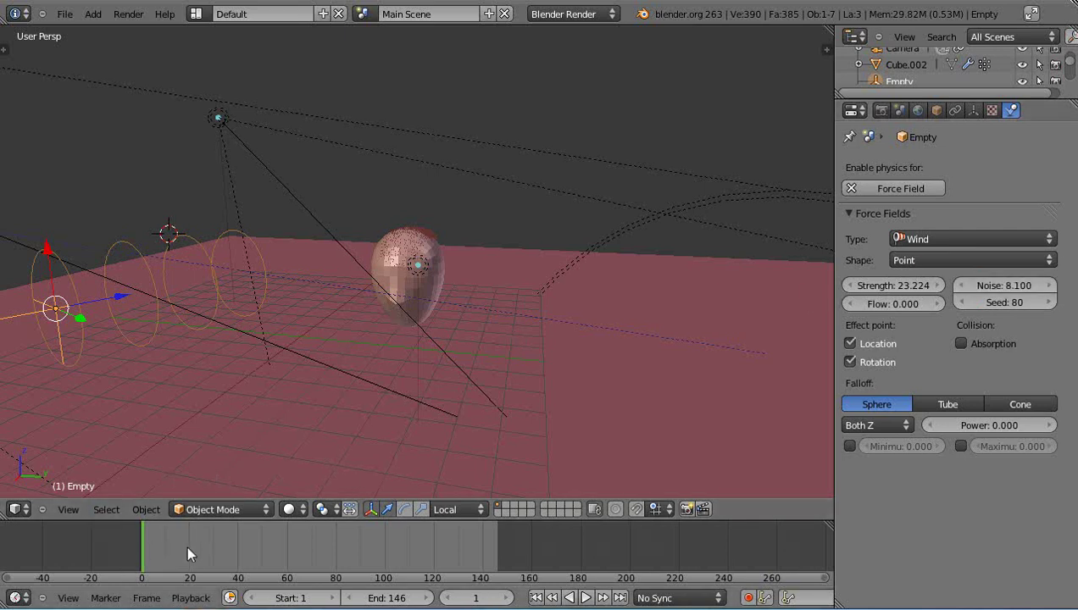
# - Preview the animation, then lower the wind Strength and keyframe it at frame 1
pyautogui.hotkey('alt', 'a')
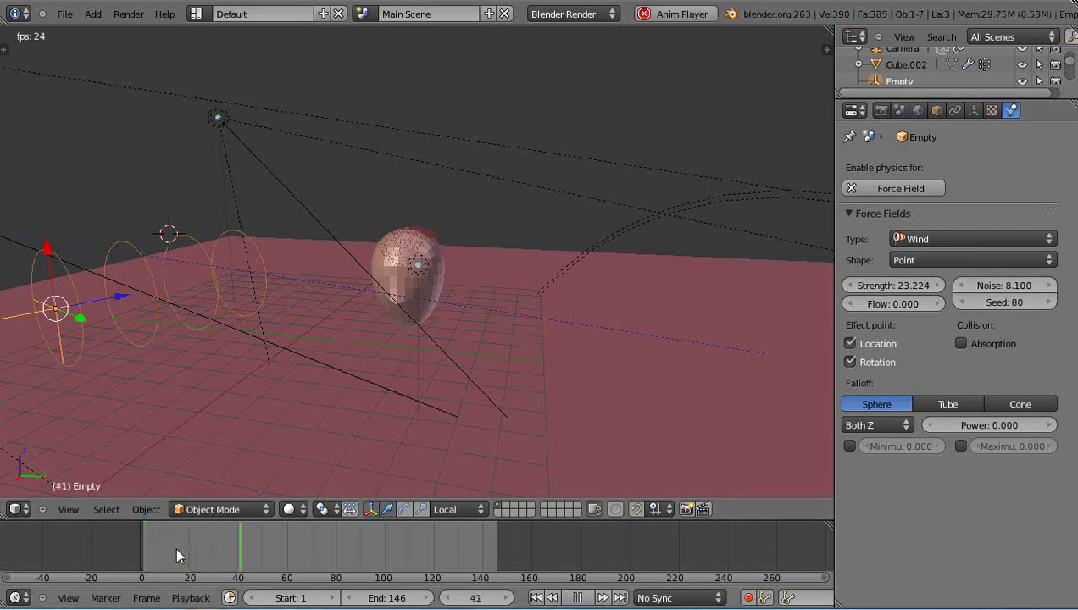
pyautogui.press('Escape')
pyautogui.scroll(-3, 179, 463)
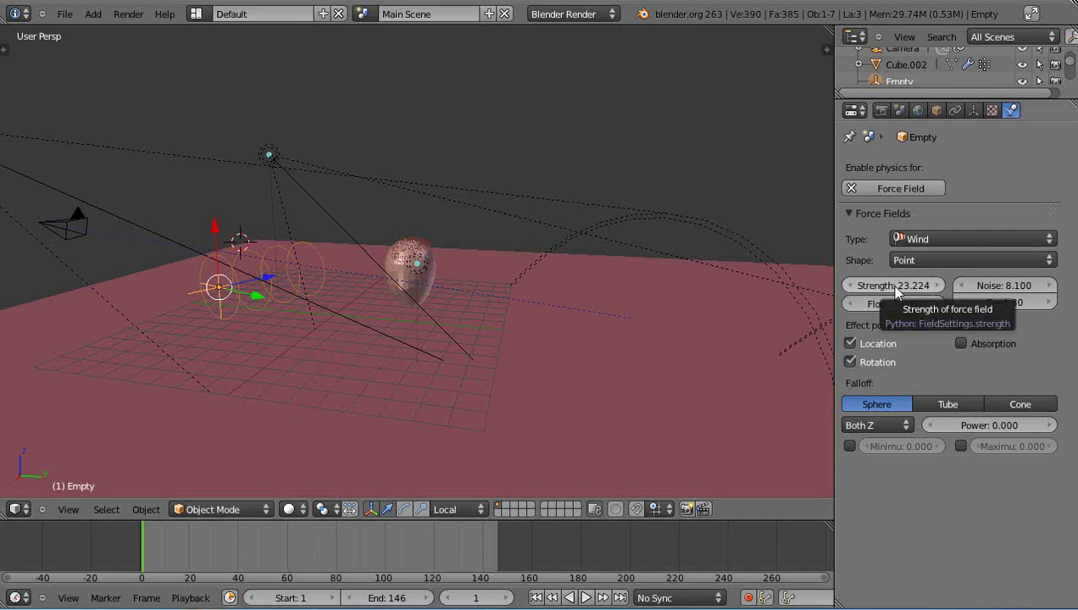
pyautogui.moveTo(896, 290); pyautogui.dragTo(857, 302)
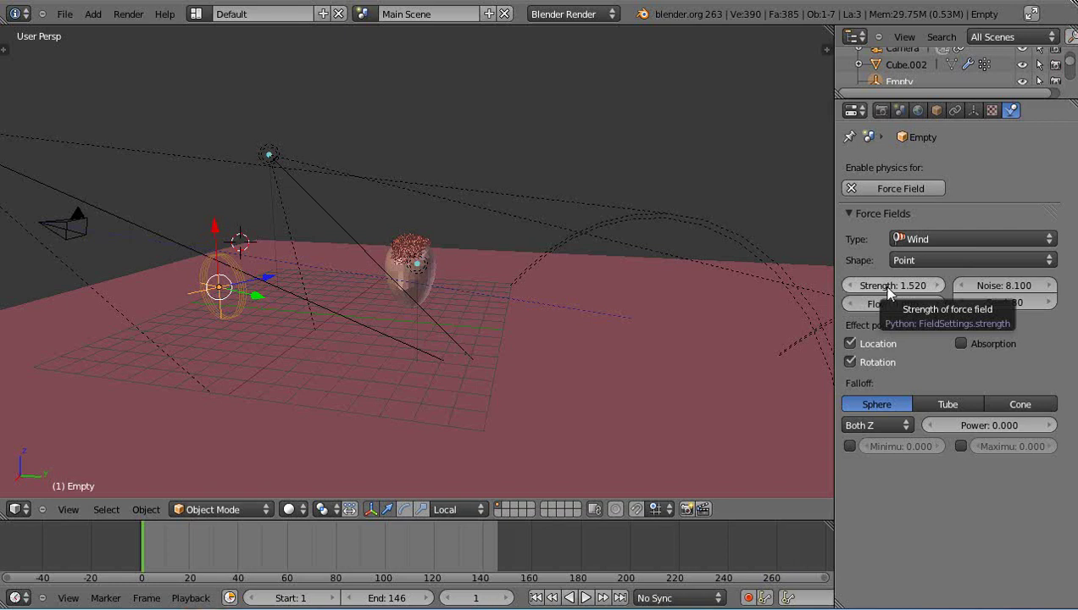
pyautogui.press('i')
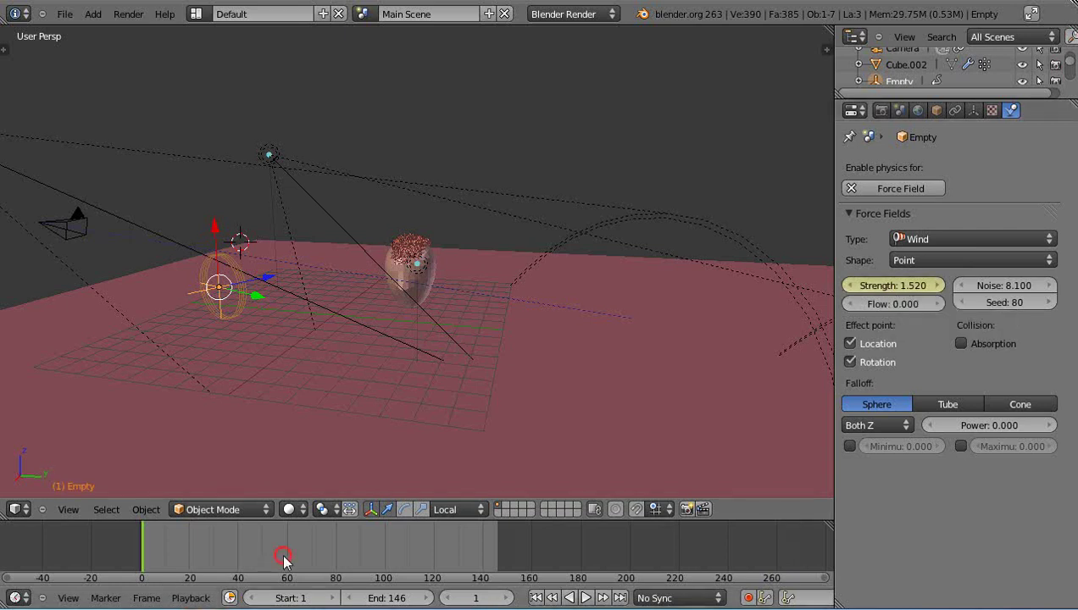
# - Set and keyframe different wind strengths at frames 58, 102 and 144, ending at 1.792
pyautogui.click(282, 561)
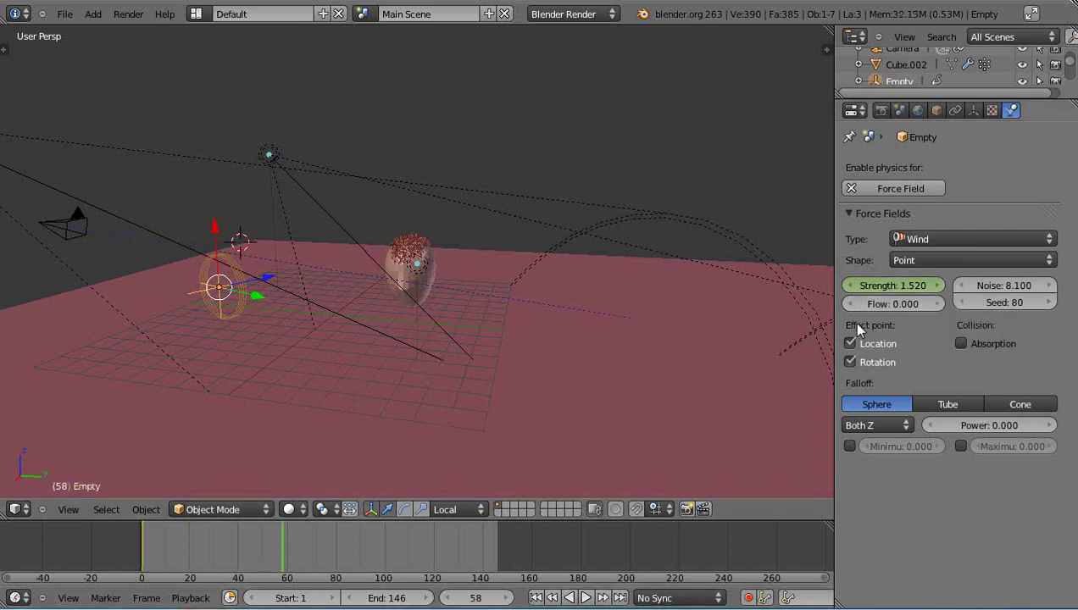
pyautogui.moveTo(873, 286)
pyautogui.mouseDown()
pyautogui.moveTo(906, 286)
pyautogui.moveTo(894, 287)
pyautogui.mouseUp()
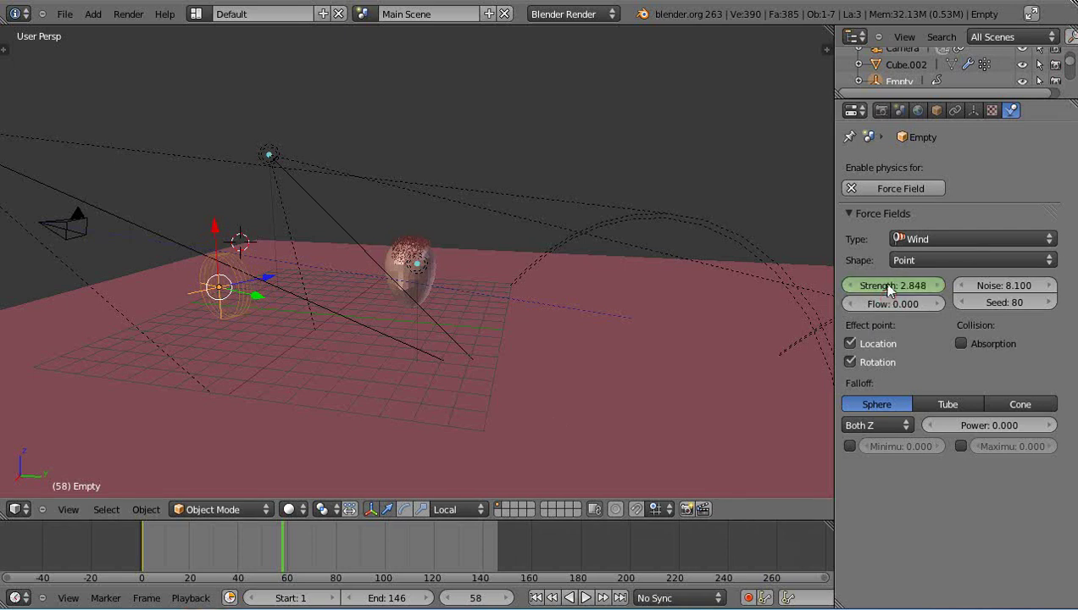
pyautogui.click(389, 558)
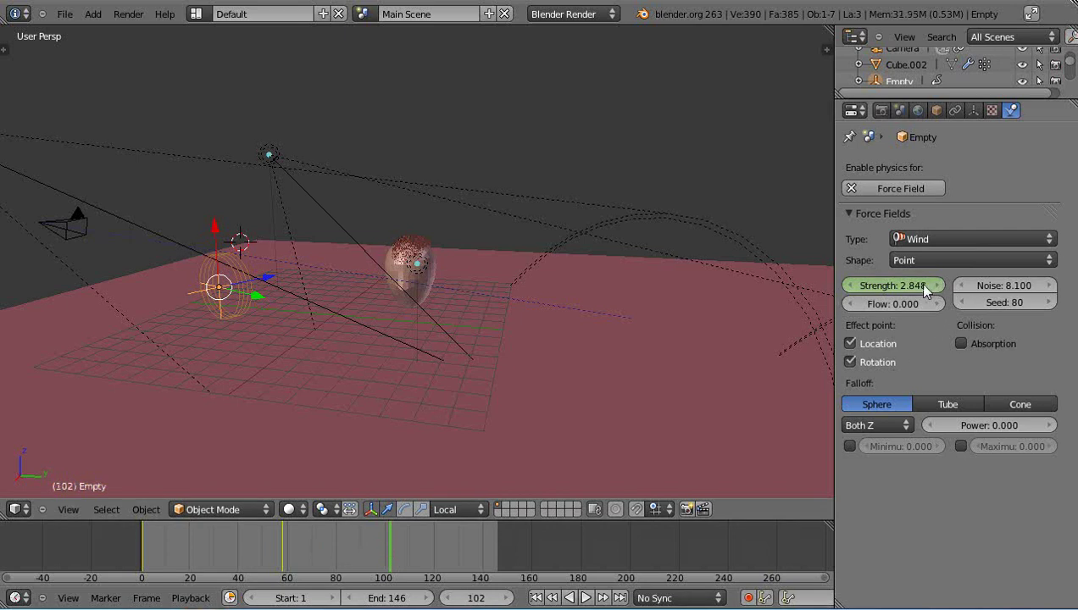
pyautogui.moveTo(916, 284); pyautogui.dragTo(906, 302)
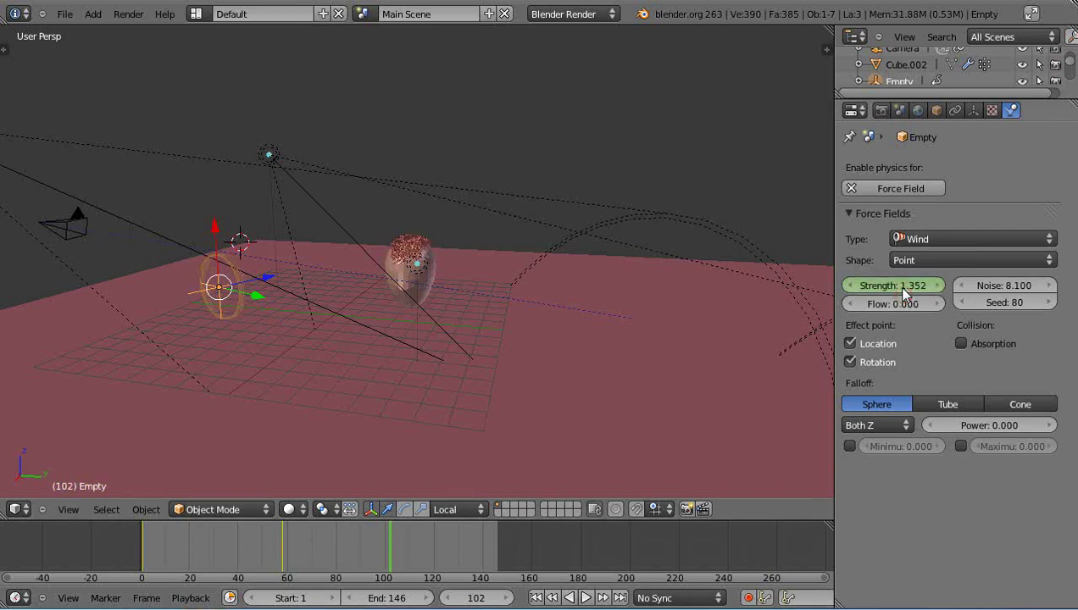
pyautogui.click(493, 560)
pyautogui.moveTo(881, 290)
pyautogui.mouseDown()
pyautogui.moveTo(890, 292)
pyautogui.moveTo(883, 285)
pyautogui.mouseUp()
pyautogui.scroll(3, 341, 381)
pyautogui.scroll(2, 348, 396)
pyautogui.moveTo(349, 396); pyautogui.dragTo(321, 411, button='middle')
# - Start playback and orbit the view to look down on the ground from above
pyautogui.hotkey('alt', 'a')
pyautogui.moveTo(380, 372); pyautogui.dragTo(394, 382, button='middle')
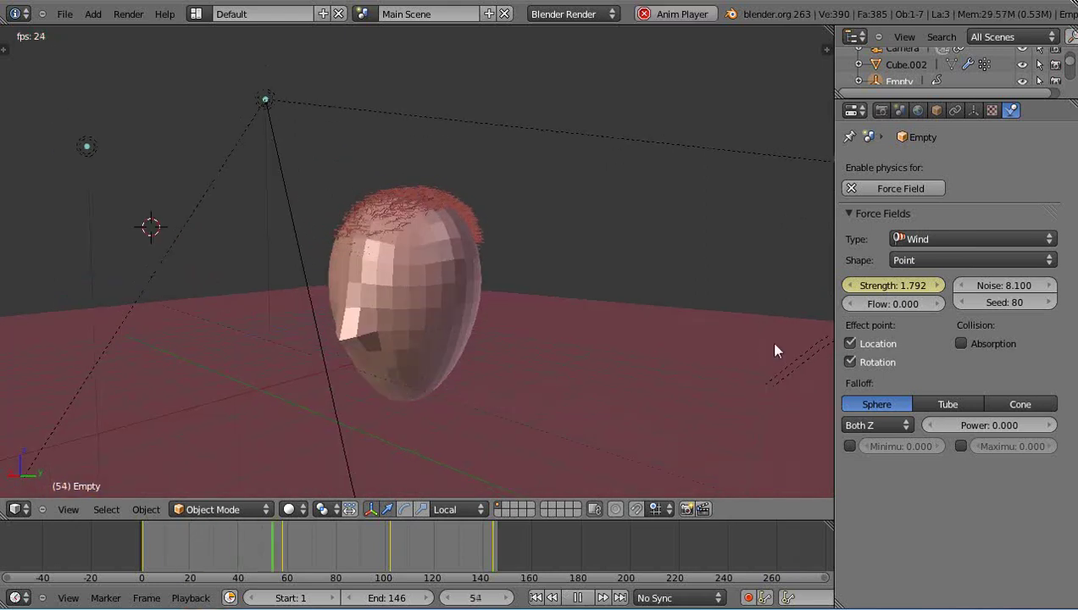
pyautogui.scroll(-4, 329, 383)
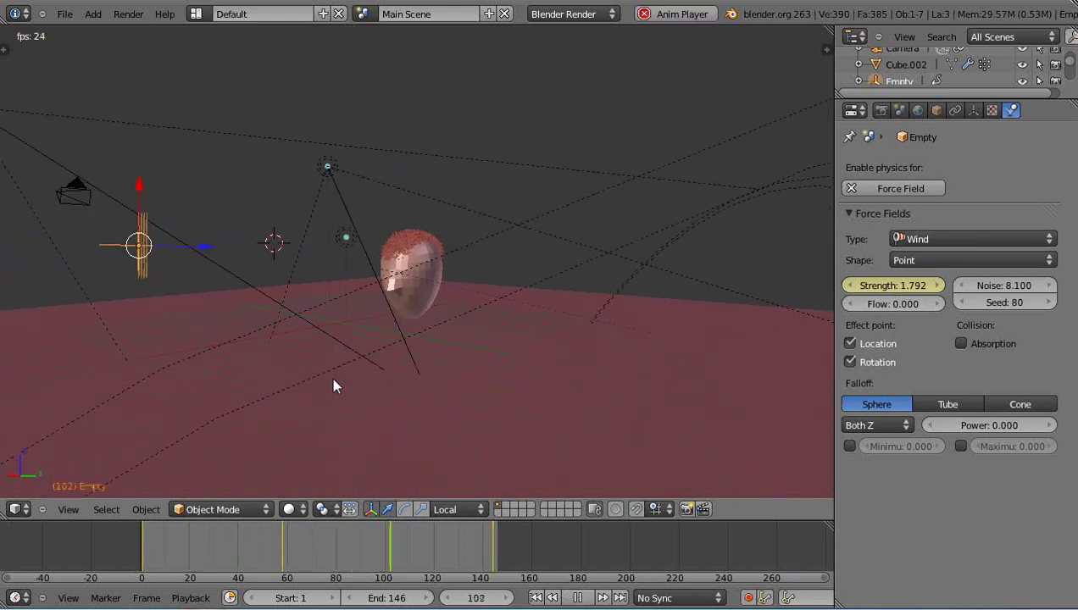
pyautogui.moveTo(252, 325); pyautogui.dragTo(298, 364, button='middle')
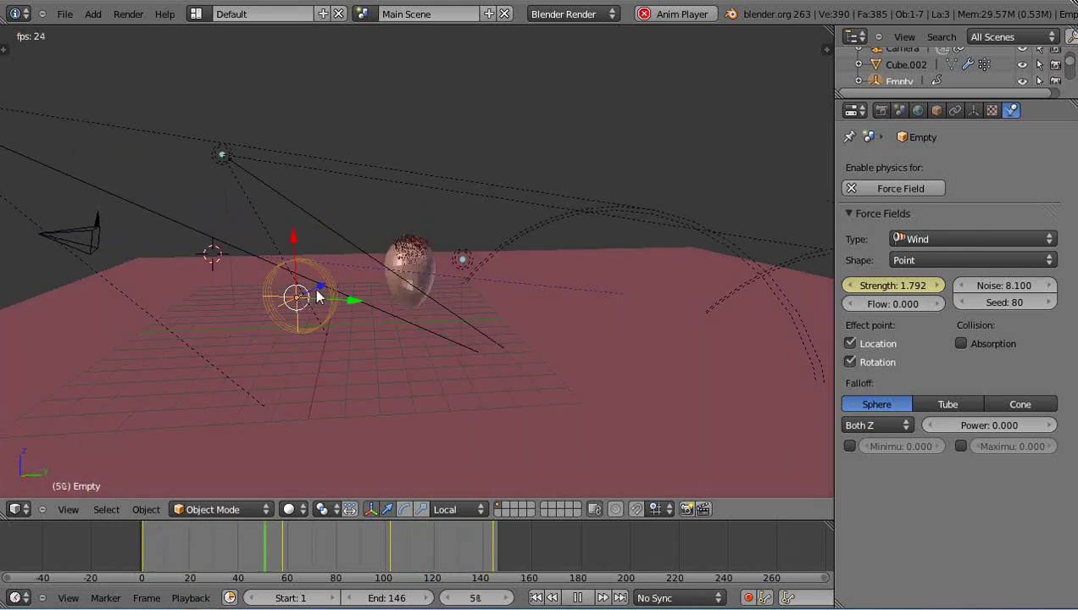
# - Move the wind Empty farther away along its Z axis
pyautogui.press('g')
pyautogui.press('z')
pyautogui.press('z')
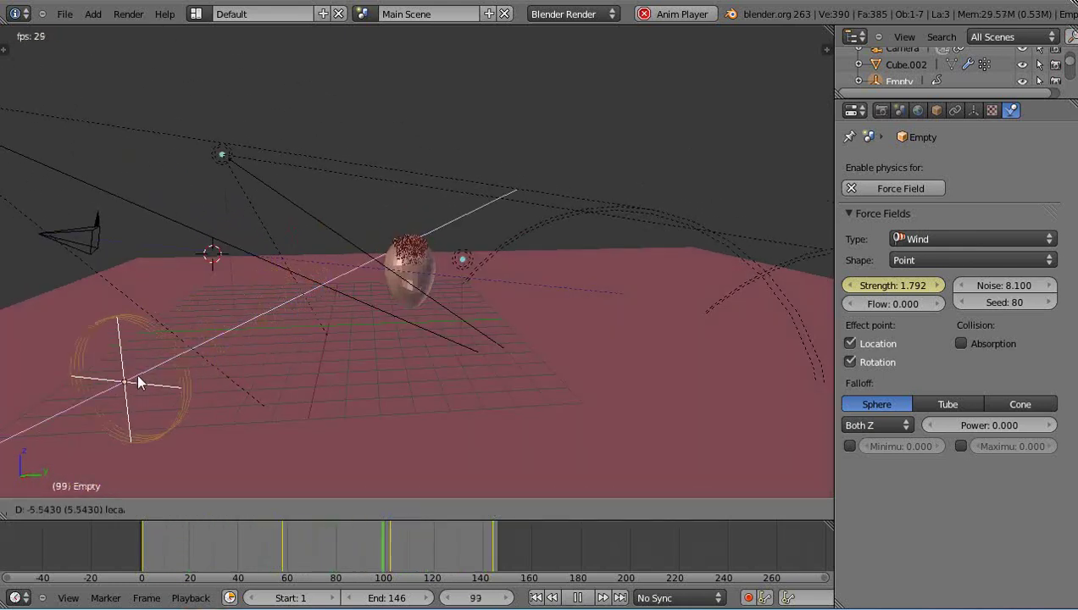
pyautogui.click(128, 378)
# - Orbit and zoom around the egg head to watch the hair crest sway in the wind
pyautogui.moveTo(241, 380); pyautogui.dragTo(629, 358, button='middle')
pyautogui.scroll(5, 434, 364)
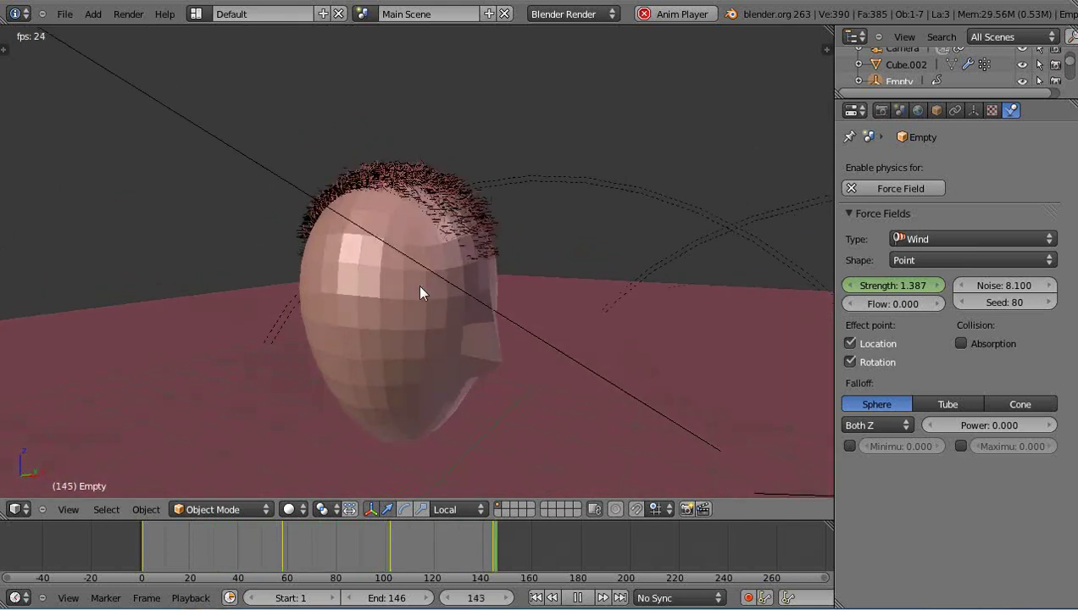
pyautogui.moveTo(487, 307); pyautogui.dragTo(272, 343, button='middle')
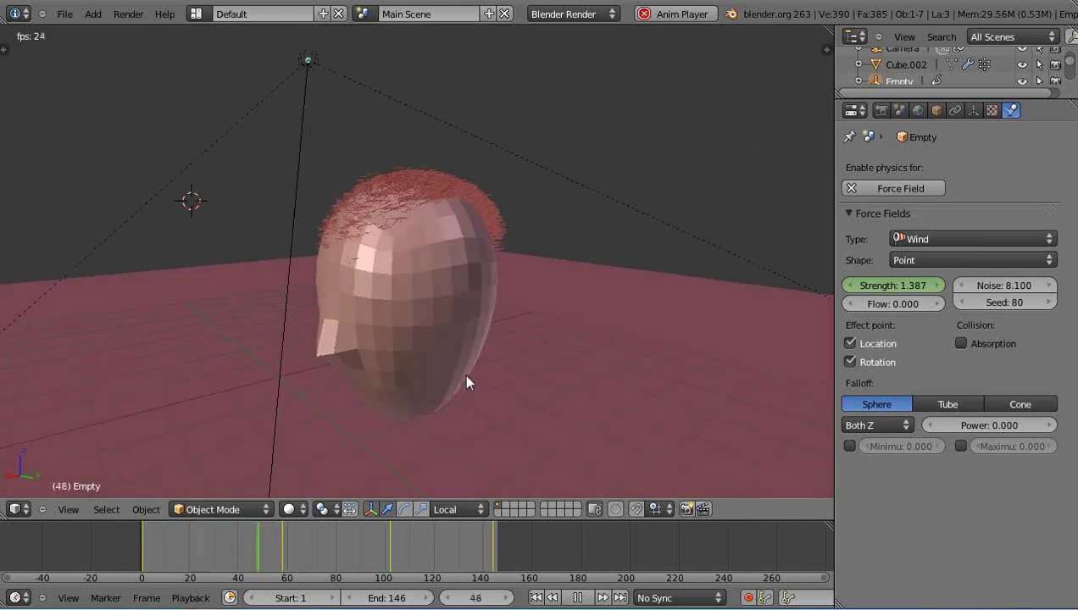